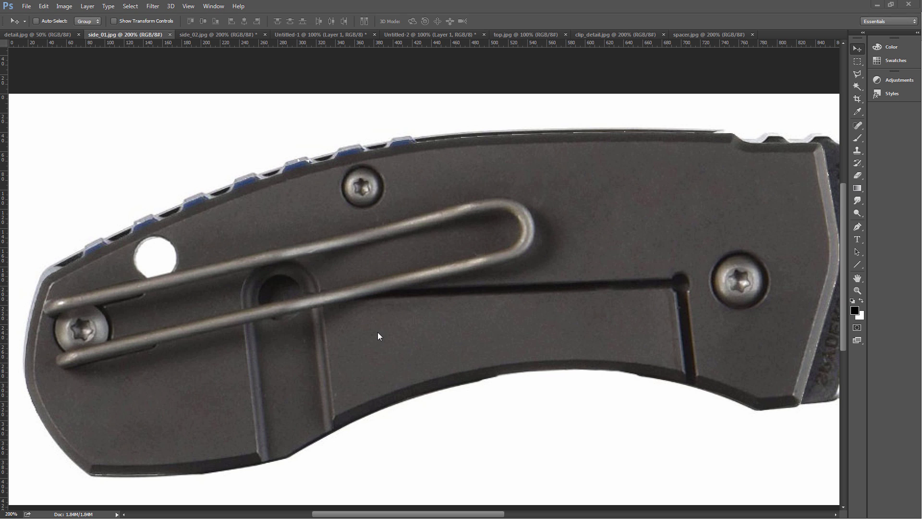
- Switch to the knife model in Fusion 360 and select the recessed face inside the handle's pivot hole
{"action": "key", "text": "alt+Tab"}
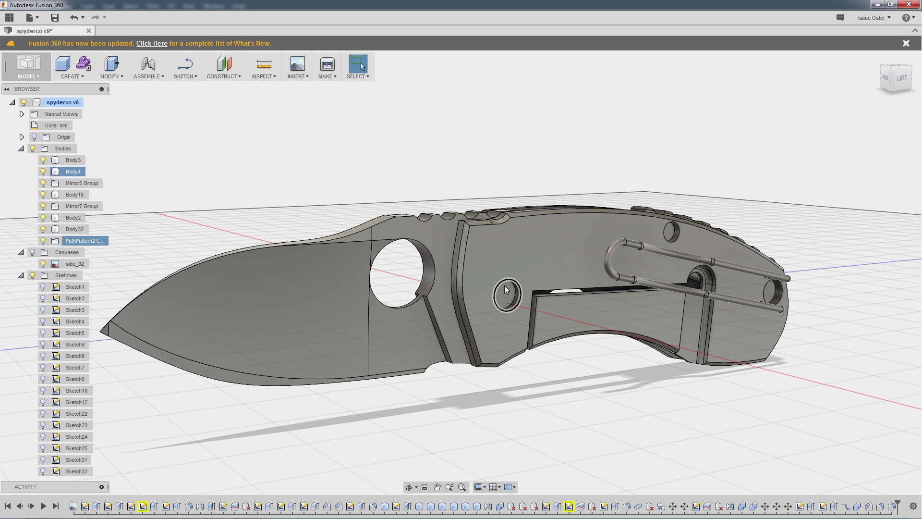
{"action": "left_click", "coordinate": [509, 289]}
{"action": "scroll", "coordinate": [514, 298], "scroll_direction": "up", "scroll_amount": 8}
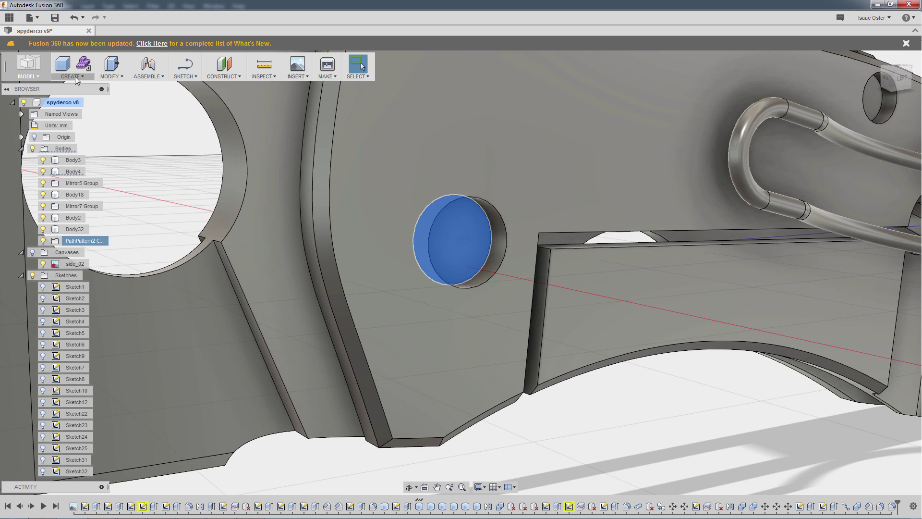
{"action": "left_click", "coordinate": [75, 77]}
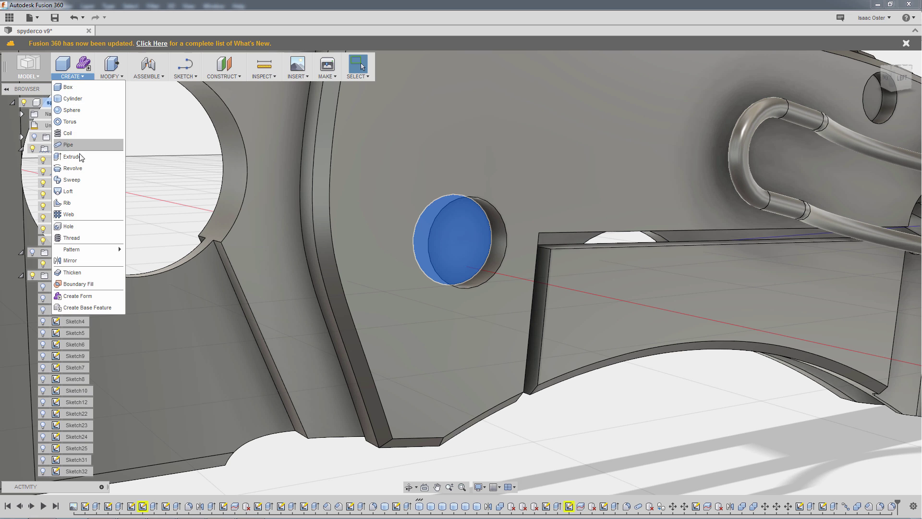
{"action": "left_click", "coordinate": [72, 99]}
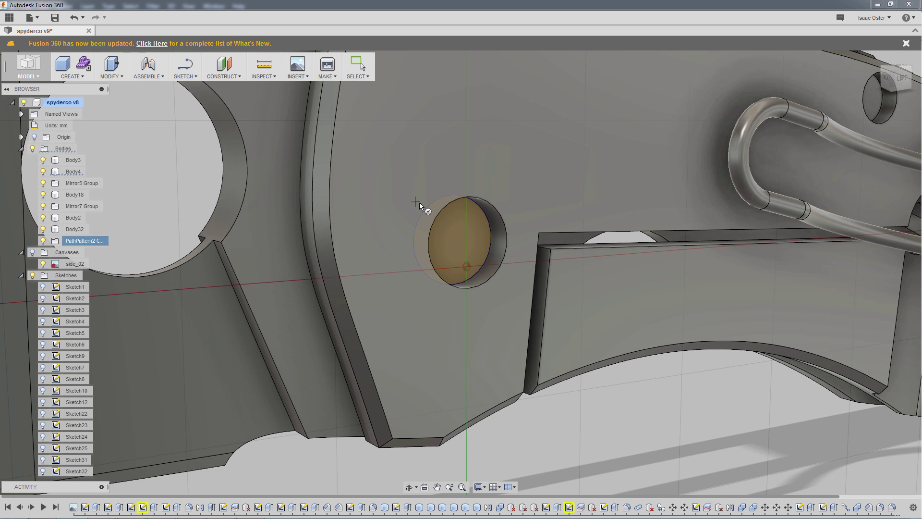
{"action": "left_click", "coordinate": [458, 243]}
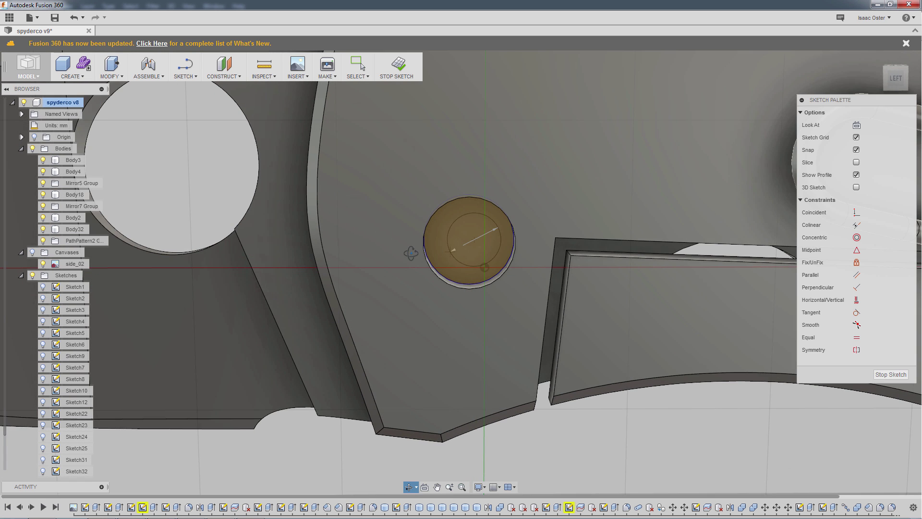
{"action": "key", "text": "Escape"}
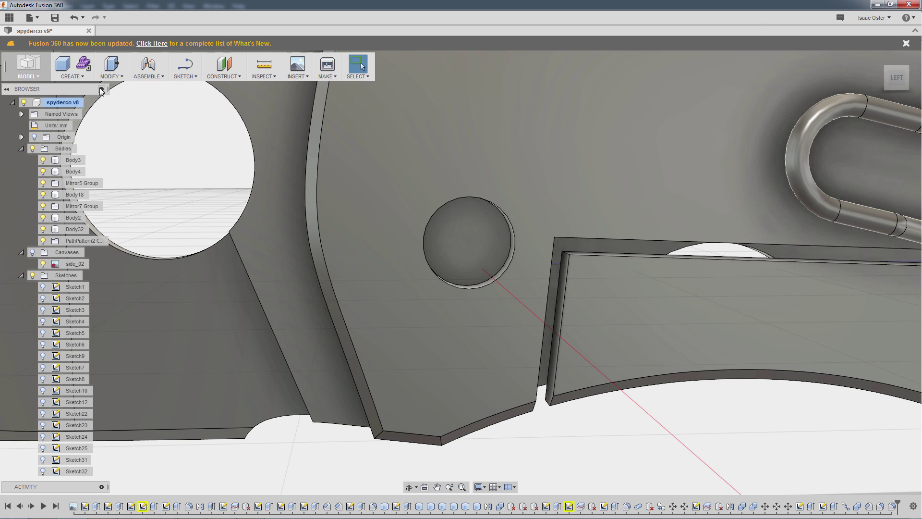
- Create a cylinder on the recessed pivot-hole face, about 6.16 mm in diameter and 2 mm high, as a new body
{"action": "left_click", "coordinate": [68, 77]}
{"action": "left_click", "coordinate": [73, 99]}
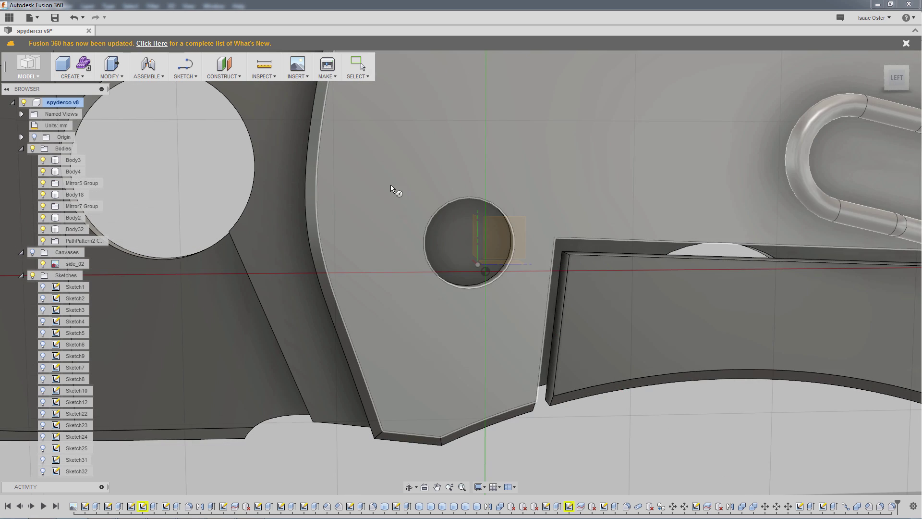
{"action": "left_click", "coordinate": [465, 241]}
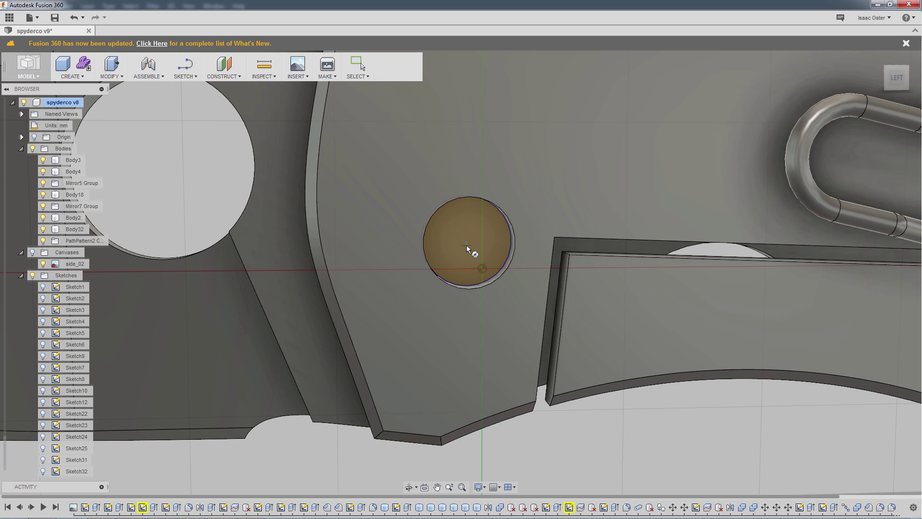
{"action": "left_click", "coordinate": [467, 241]}
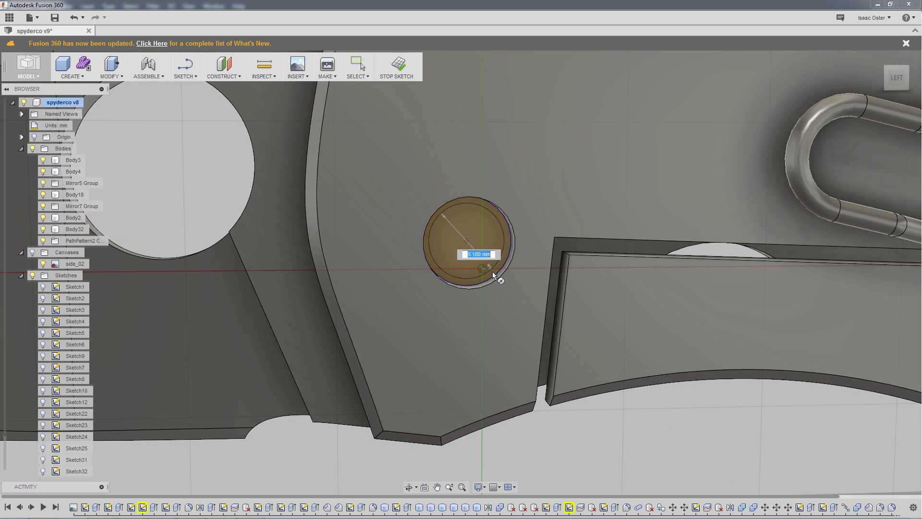
{"action": "left_click", "coordinate": [493, 275]}
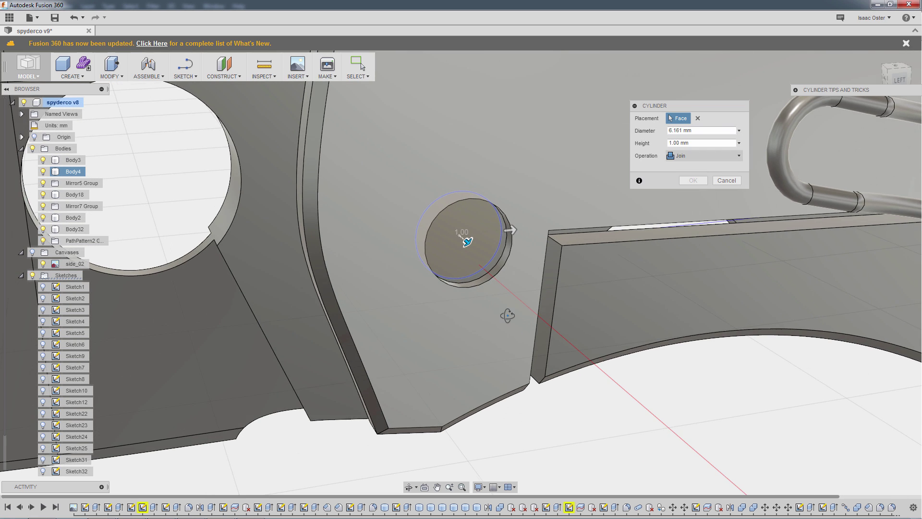
{"action": "middle_click_drag", "start_coordinate": [506, 315], "coordinate": [509, 290], "text": "shift"}
{"action": "left_click_drag", "start_coordinate": [463, 244], "coordinate": [474, 247]}
{"action": "left_click", "coordinate": [688, 157]}
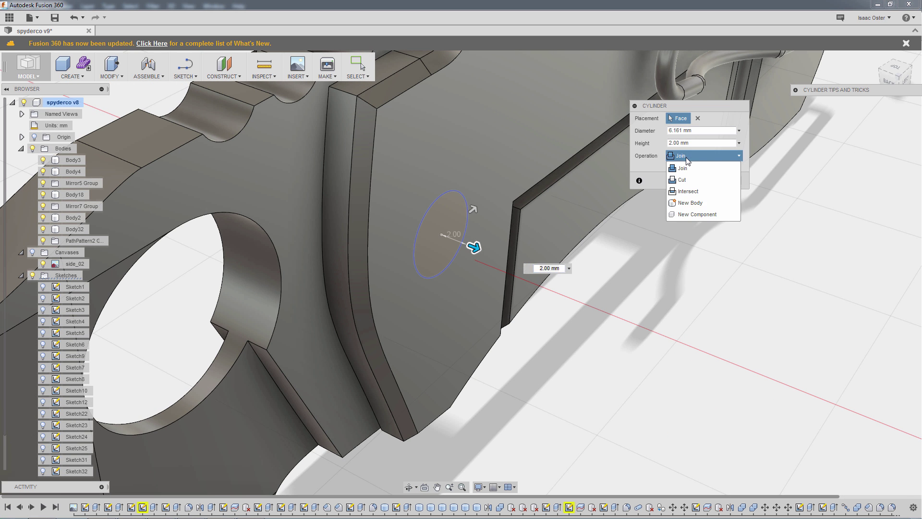
{"action": "left_click", "coordinate": [691, 202]}
{"action": "left_click", "coordinate": [682, 181]}
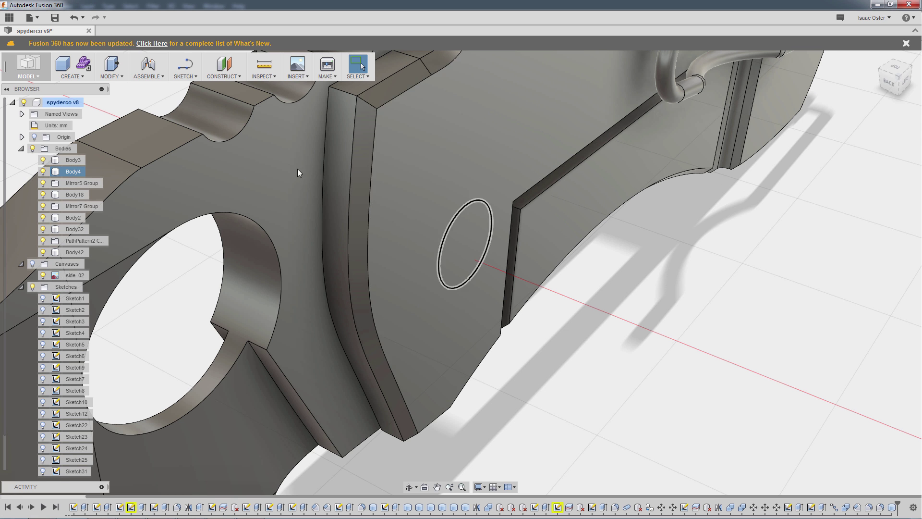
- Hide all bodies and body groups except the new cylinder
{"action": "left_click", "coordinate": [71, 240]}
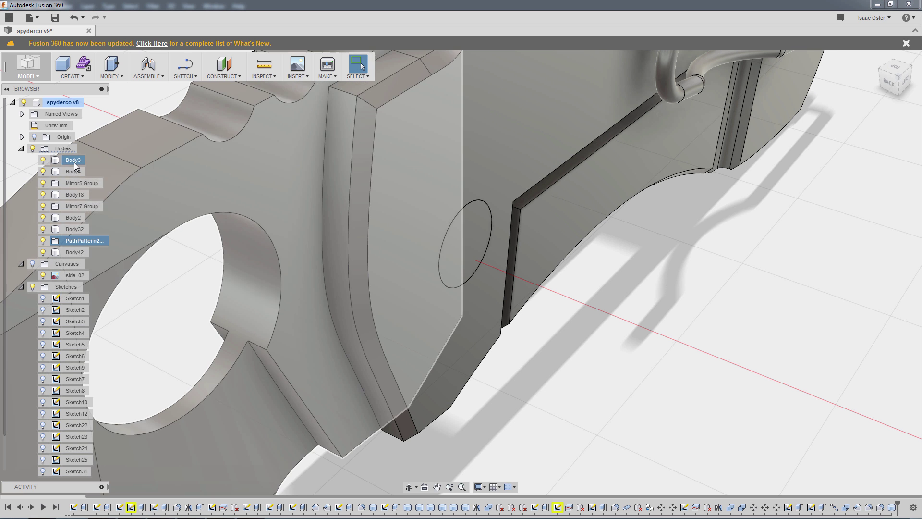
{"action": "left_click", "coordinate": [72, 160], "text": "shift"}
{"action": "right_click", "coordinate": [74, 161]}
{"action": "left_click", "coordinate": [105, 250]}
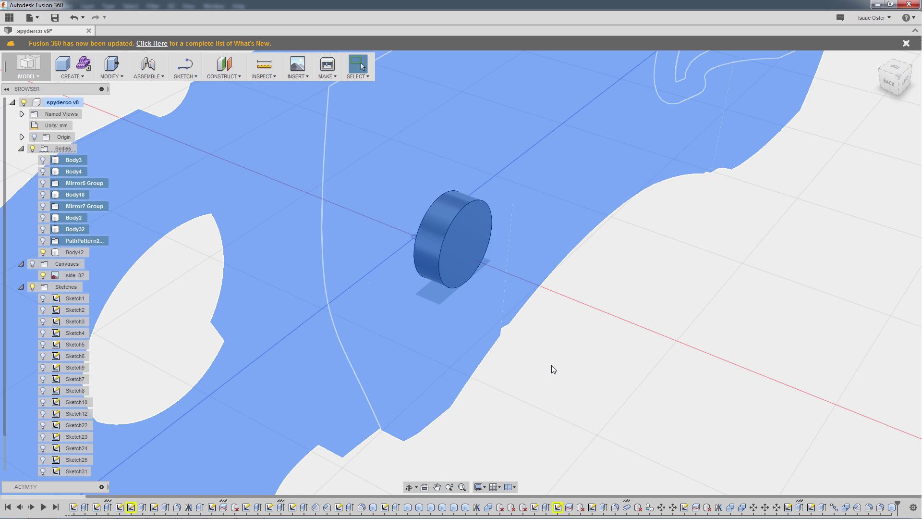
- Fillet the cylinder's outer front edge with a 1.5 mm radius
{"action": "left_click", "coordinate": [110, 72]}
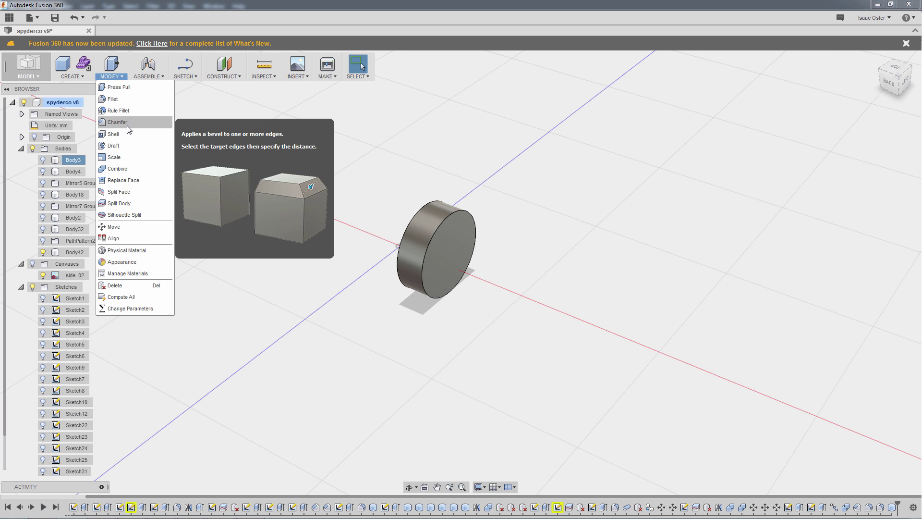
{"action": "left_click", "coordinate": [125, 99]}
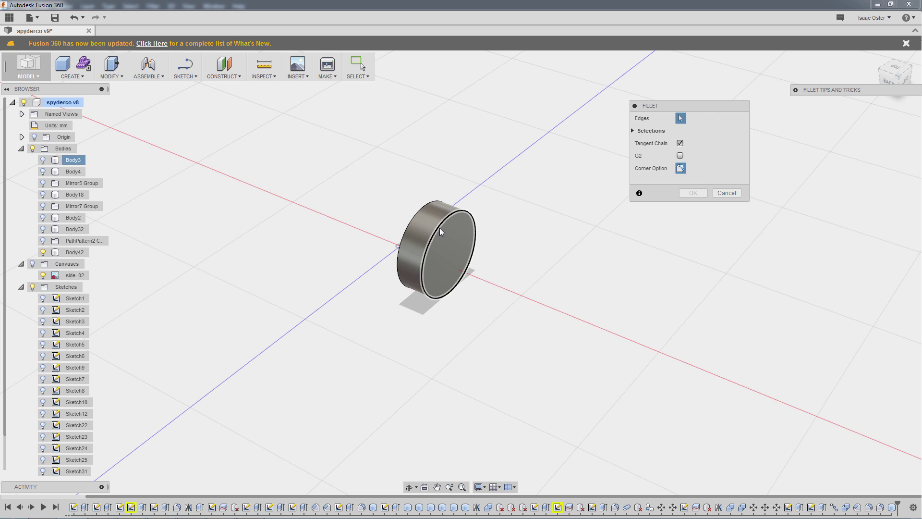
{"action": "left_click", "coordinate": [439, 227]}
{"action": "left_click_drag", "start_coordinate": [441, 209], "coordinate": [437, 215]}
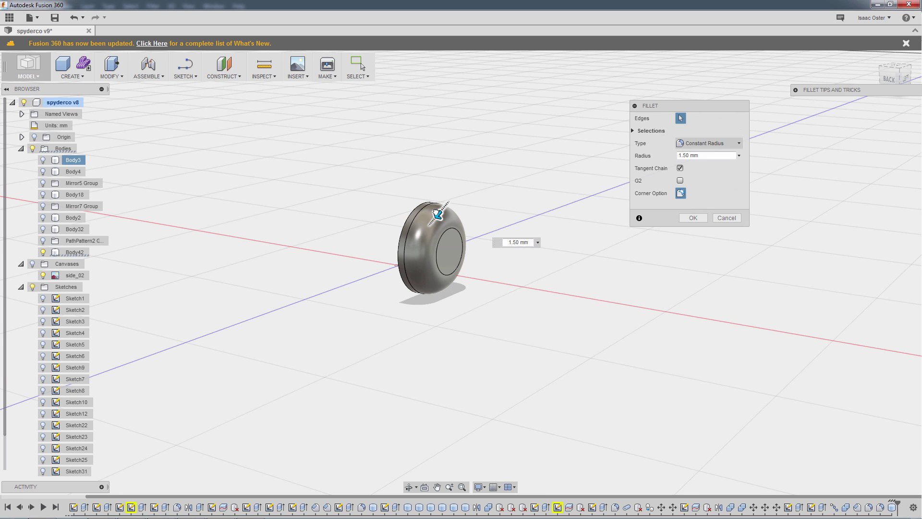
{"action": "left_click", "coordinate": [693, 217]}
- Switch to Photoshop to examine the screw heads in the side_01.jpg reference, and return to the Fusion 360 model
{"action": "key", "text": "alt+Tab"}
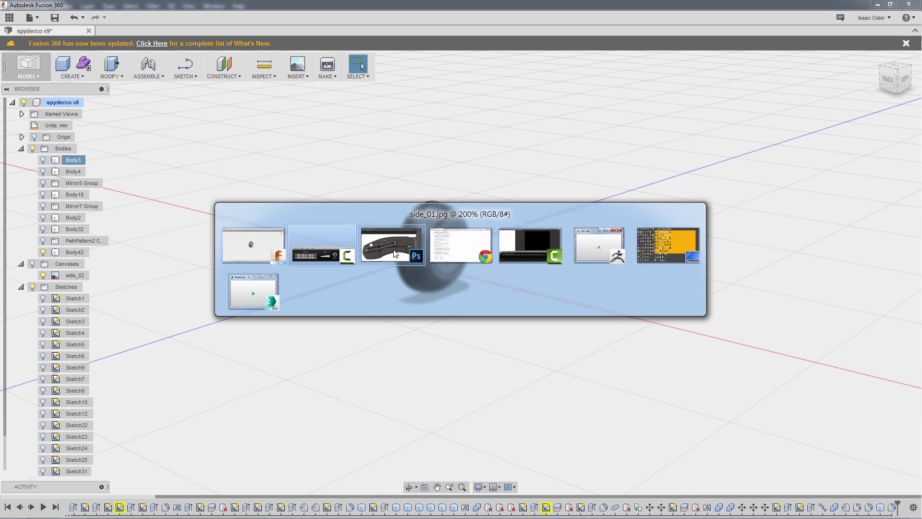
{"action": "left_click", "coordinate": [395, 253]}
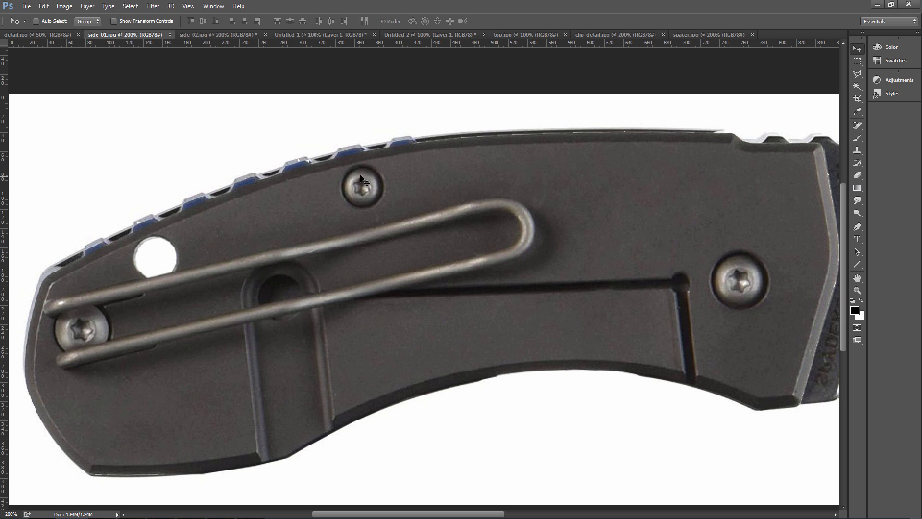
{"action": "left_click", "coordinate": [878, 4]}
{"action": "middle_click_drag", "start_coordinate": [490, 244], "coordinate": [231, 212], "text": "shift"}
- Show the other knife bodies to check how the screw head sits in its hole, and hide them again
{"action": "left_click", "coordinate": [71, 241]}
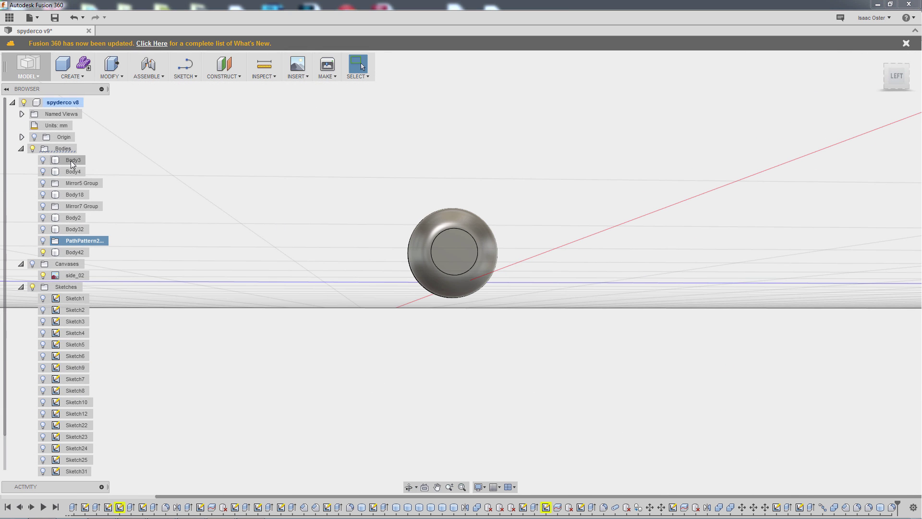
{"action": "left_click", "coordinate": [70, 160], "text": "shift"}
{"action": "right_click", "coordinate": [70, 161]}
{"action": "left_click", "coordinate": [96, 249]}
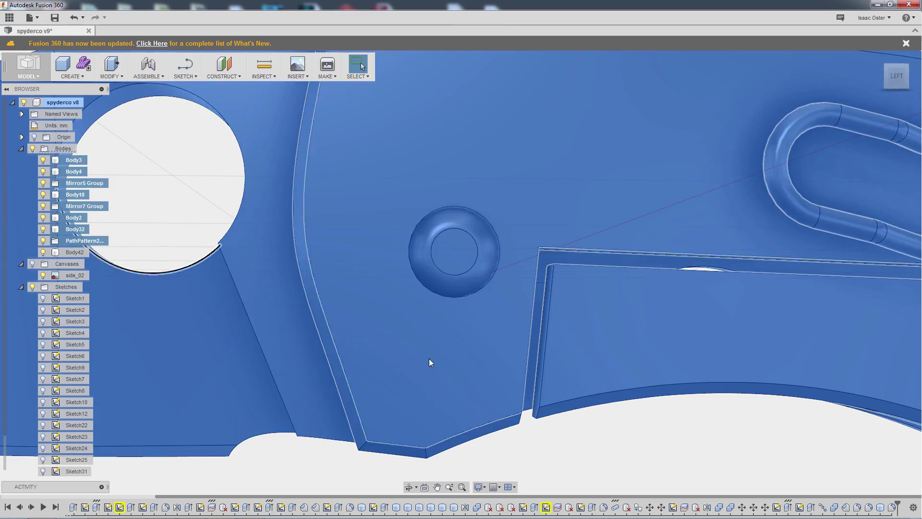
{"action": "left_click", "coordinate": [409, 487]}
{"action": "left_click_drag", "start_coordinate": [586, 442], "coordinate": [558, 404]}
{"action": "key", "text": "Escape"}
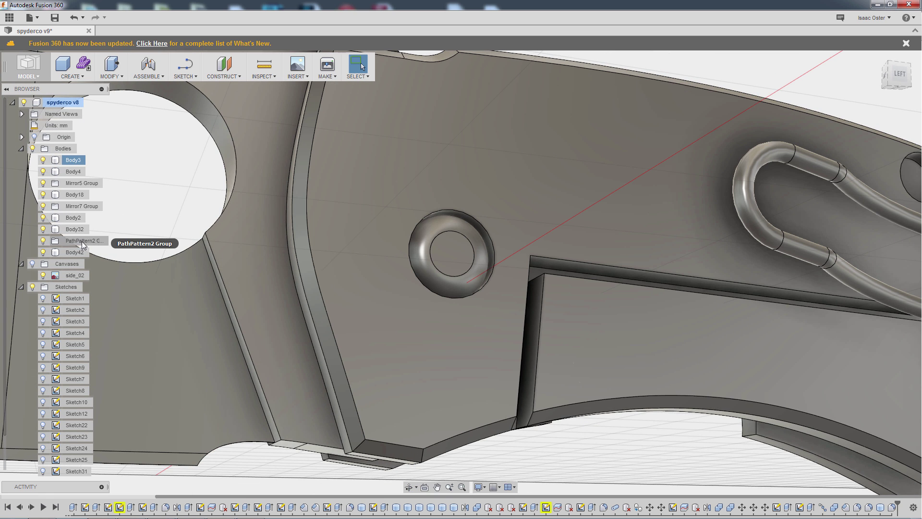
{"action": "right_click", "coordinate": [81, 241]}
{"action": "left_click", "coordinate": [75, 164], "text": "shift"}
{"action": "right_click", "coordinate": [76, 163]}
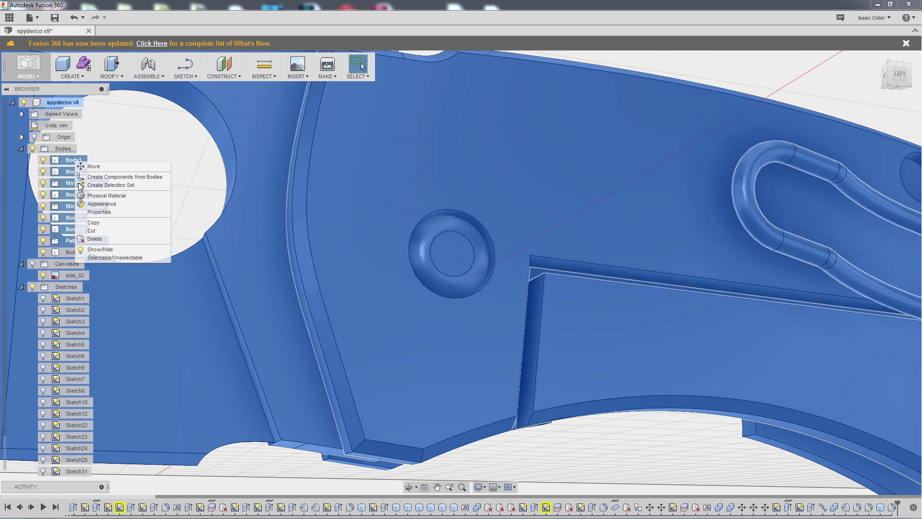
{"action": "left_click", "coordinate": [100, 249]}
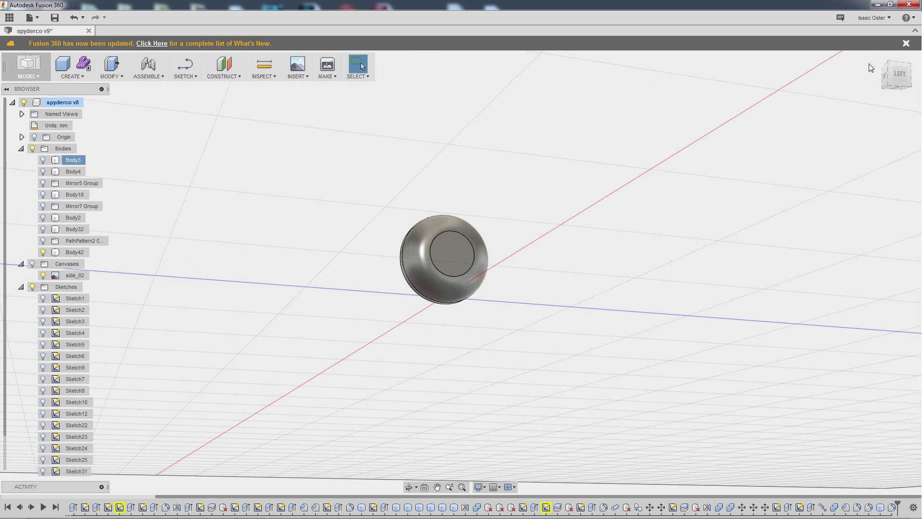
- Start a sketch on the screw head's flat front face, viewed from the left
{"action": "left_click", "coordinate": [897, 74]}
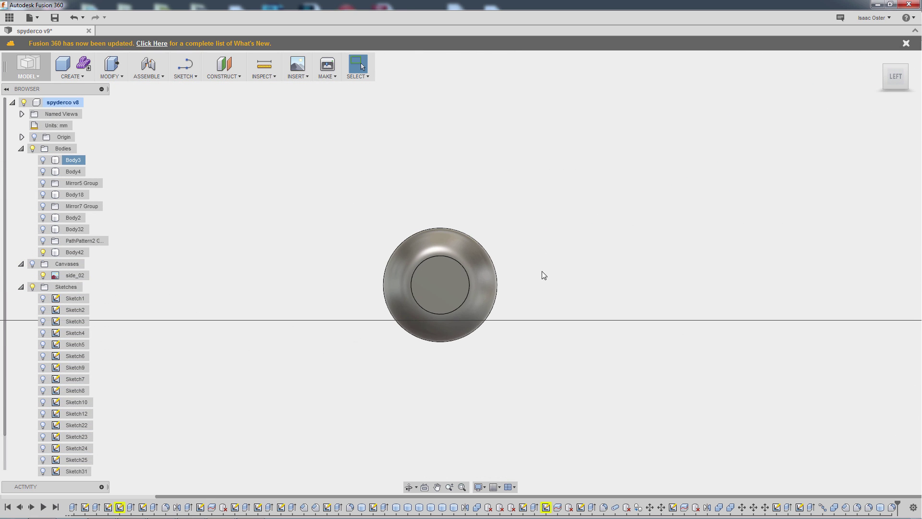
{"action": "scroll", "coordinate": [543, 275], "scroll_direction": "up", "scroll_amount": 2}
{"action": "left_click", "coordinate": [185, 76]}
{"action": "left_click", "coordinate": [204, 87]}
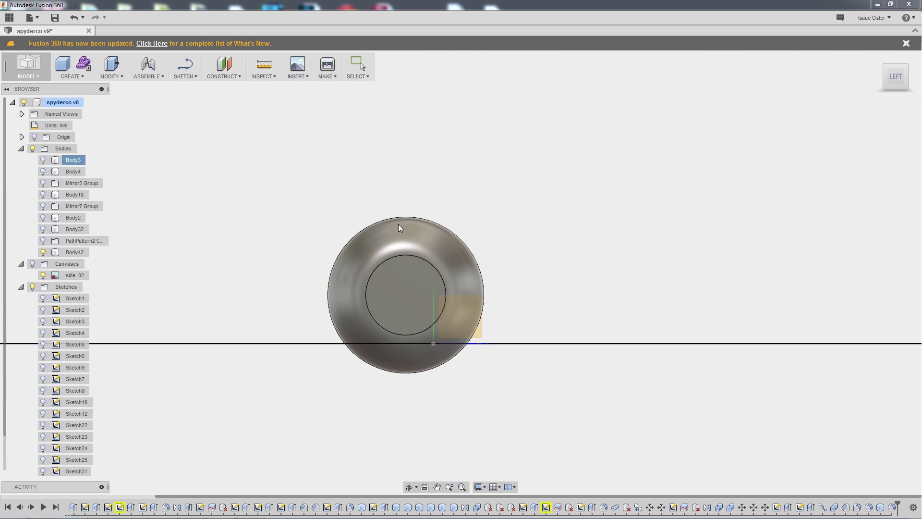
{"action": "left_click", "coordinate": [432, 283]}
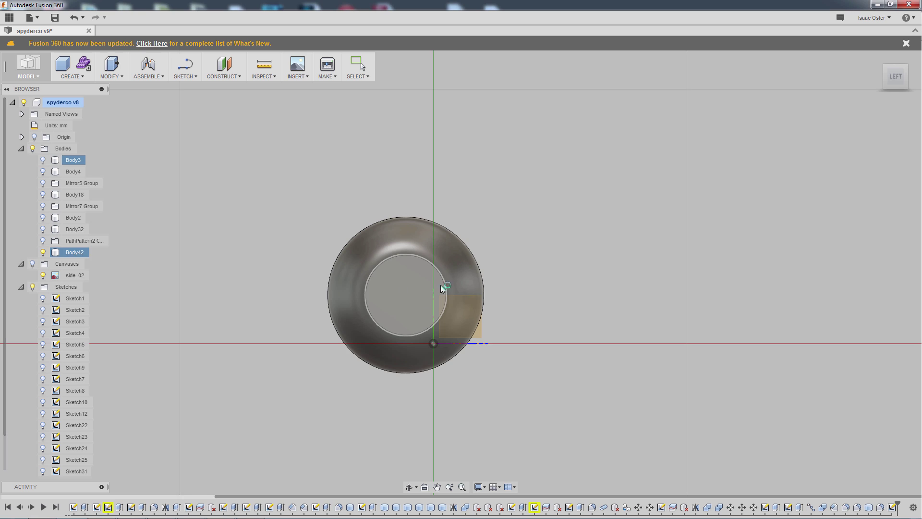
{"action": "left_click", "coordinate": [242, 426]}
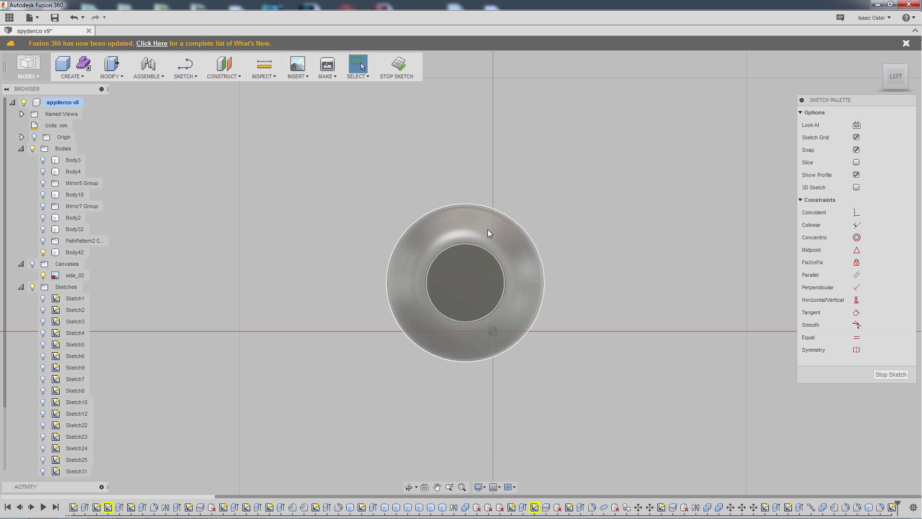
{"action": "scroll", "coordinate": [546, 249], "scroll_direction": "down", "scroll_amount": 2}
{"action": "scroll", "coordinate": [546, 251], "scroll_direction": "up", "scroll_amount": 6}
{"action": "middle_click_drag", "start_coordinate": [480, 283], "coordinate": [537, 275]}
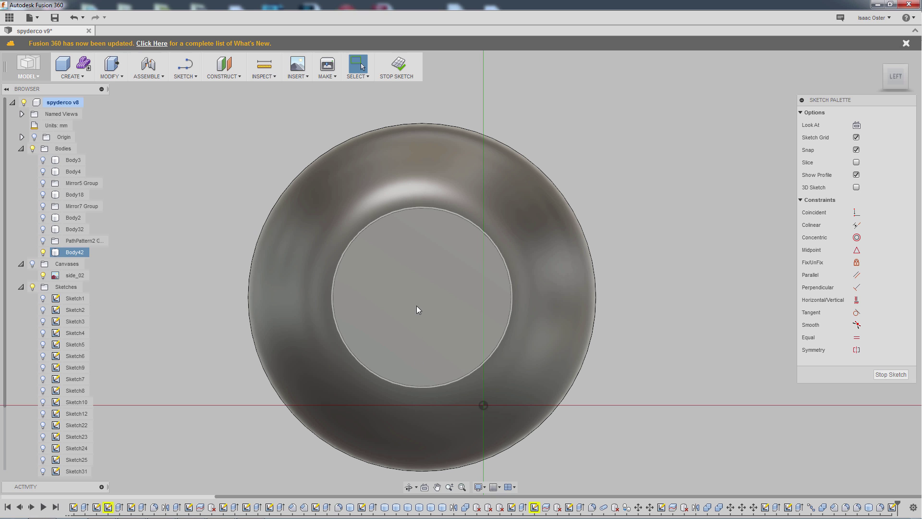
- Undo the new sketch on the screw head's front face
{"action": "left_click", "coordinate": [187, 72]}
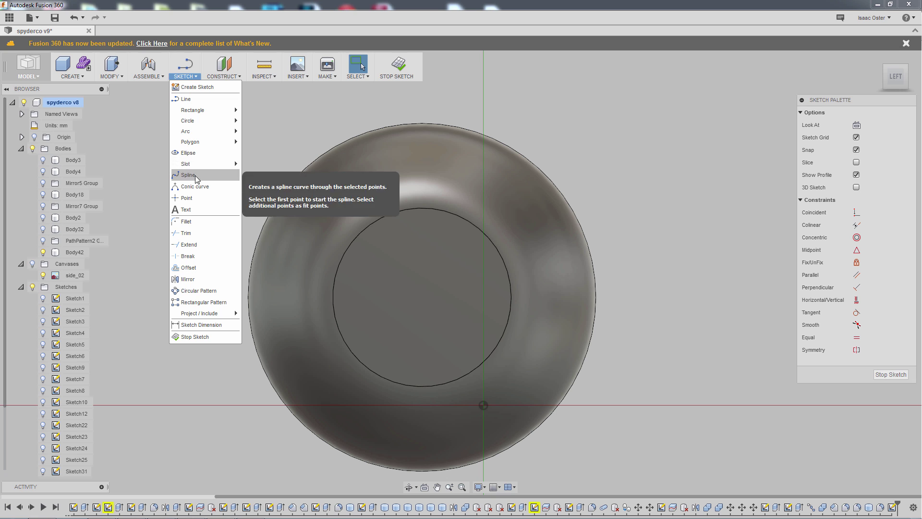
{"action": "mouse_move", "coordinate": [193, 164]}
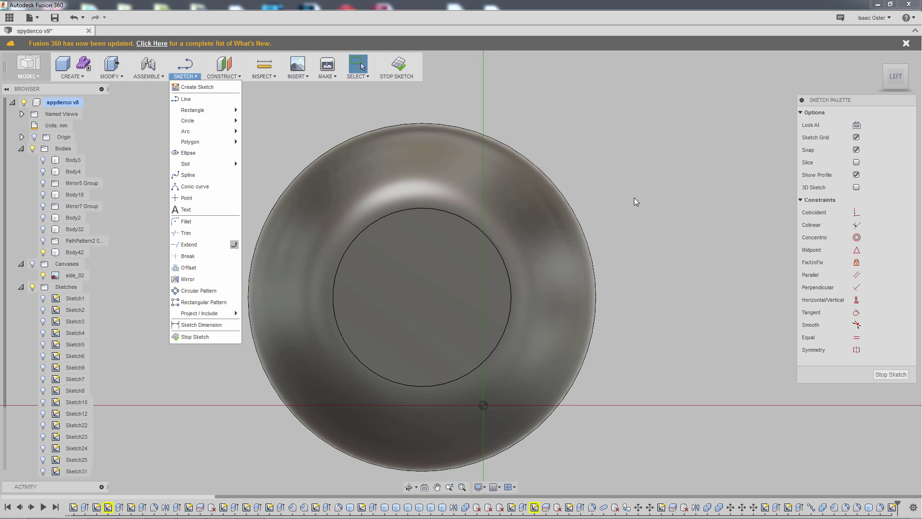
{"action": "middle_click", "coordinate": [634, 198]}
{"action": "key", "text": "ctrl+z"}
{"action": "key", "text": "ctrl+z"}
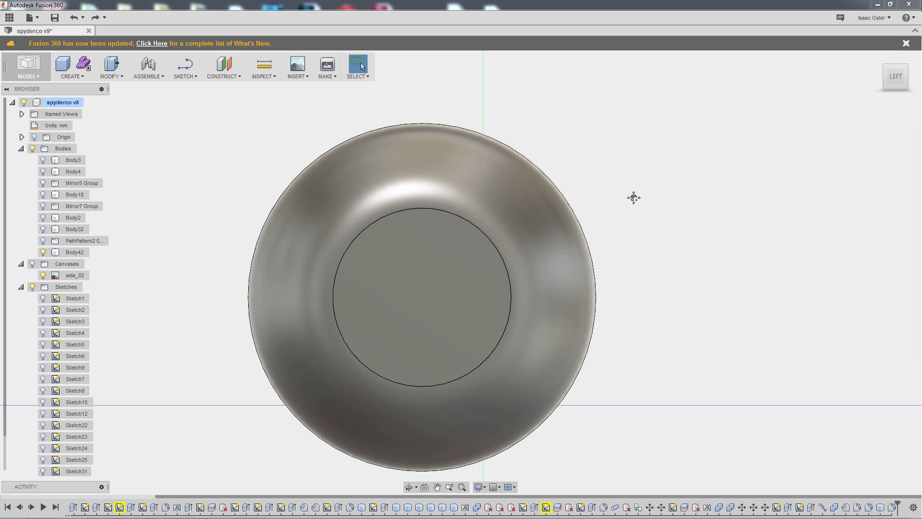
- Add a construction point at the center of the screw head's circular back face
{"action": "middle_click_drag", "start_coordinate": [634, 198], "coordinate": [620, 215], "text": "shift"}
{"action": "left_click", "coordinate": [221, 76]}
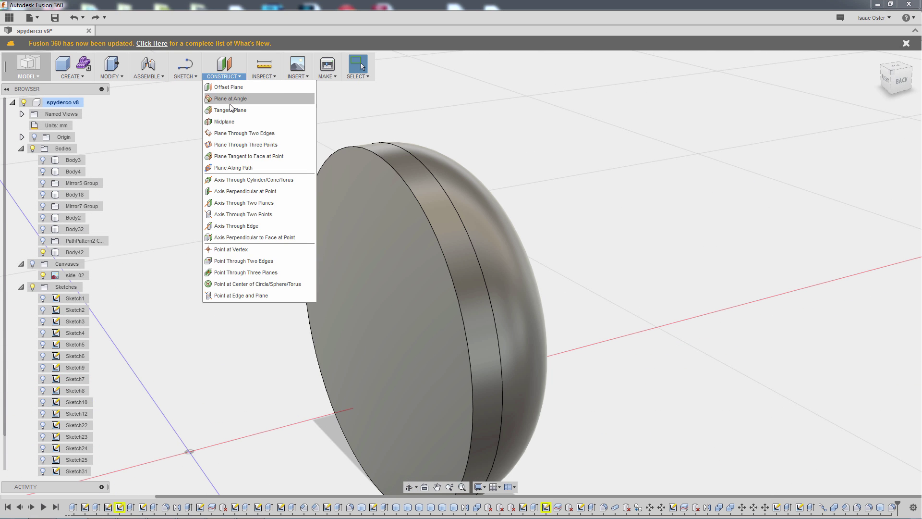
{"action": "left_click", "coordinate": [242, 283]}
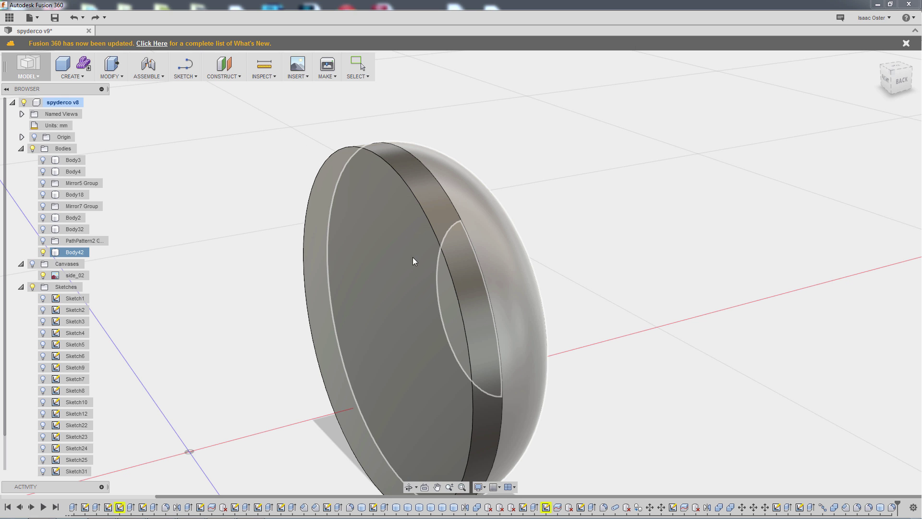
{"action": "left_click", "coordinate": [416, 255]}
{"action": "middle_click_drag", "start_coordinate": [634, 257], "coordinate": [443, 281], "text": "shift"}
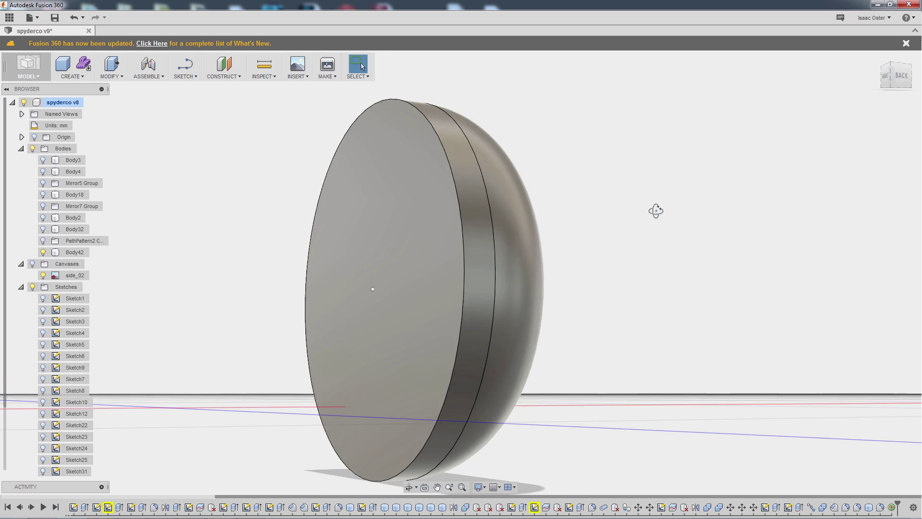
- Start a sketch on the screw head's flat circular front face
{"action": "middle_click_drag", "start_coordinate": [652, 208], "coordinate": [586, 197], "text": "shift"}
{"action": "left_click", "coordinate": [112, 72]}
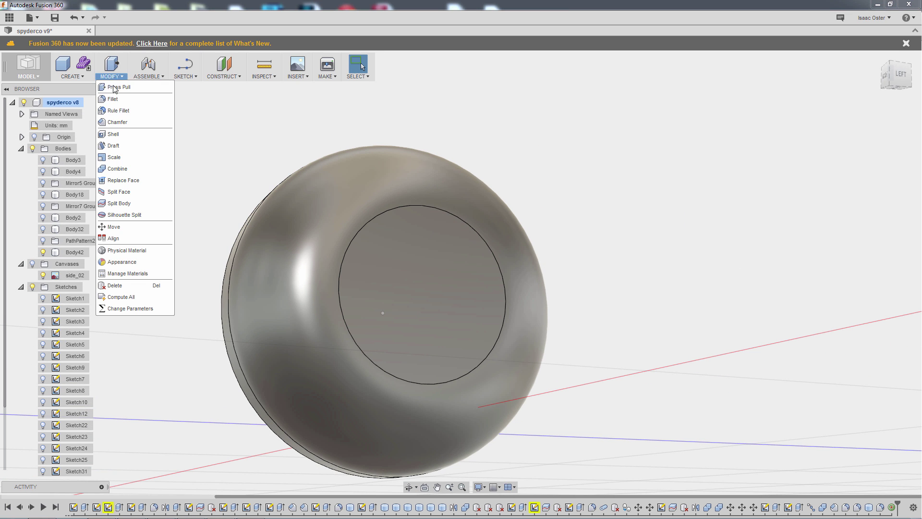
{"action": "left_click", "coordinate": [185, 72]}
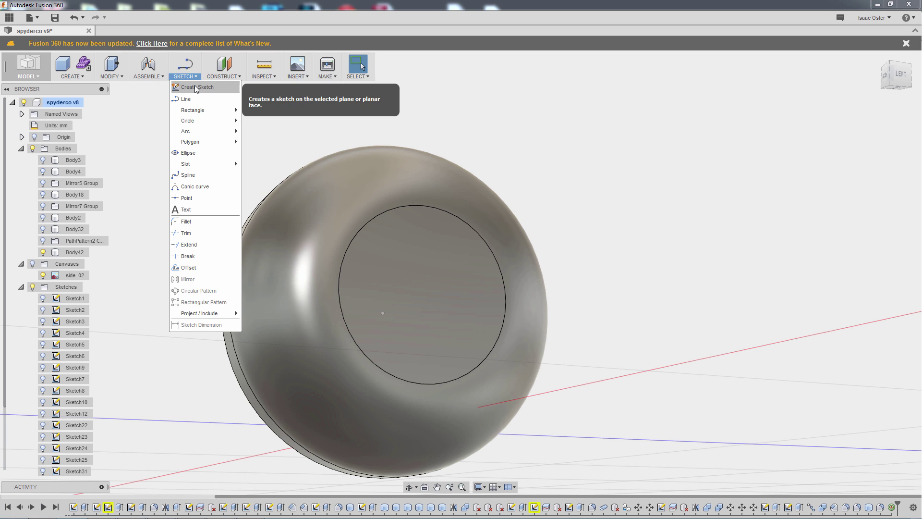
{"action": "left_click", "coordinate": [192, 85]}
{"action": "left_click", "coordinate": [472, 260]}
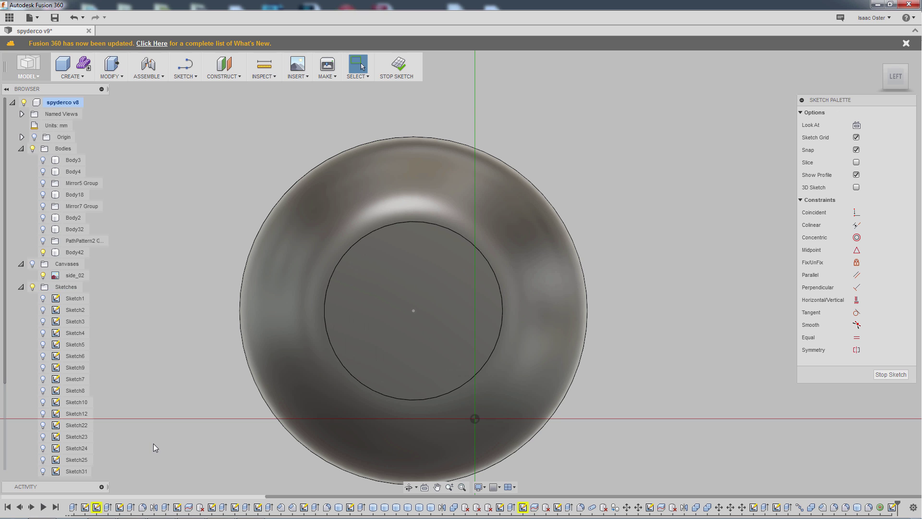
{"action": "left_click", "coordinate": [185, 69]}
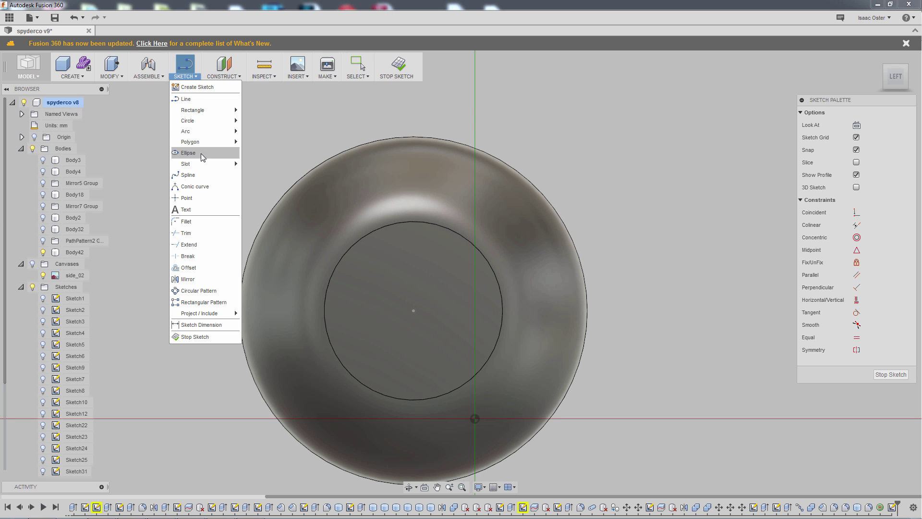
{"action": "left_click", "coordinate": [267, 189]}
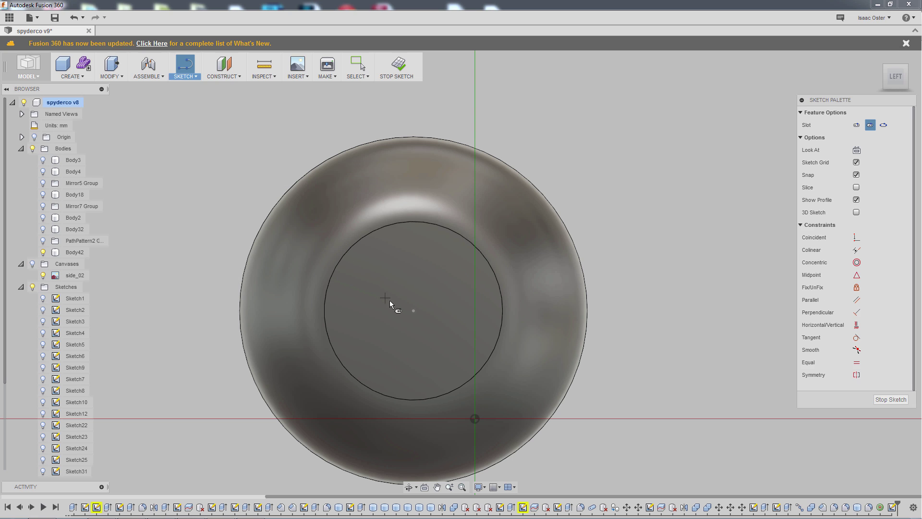
{"action": "left_click", "coordinate": [413, 310]}
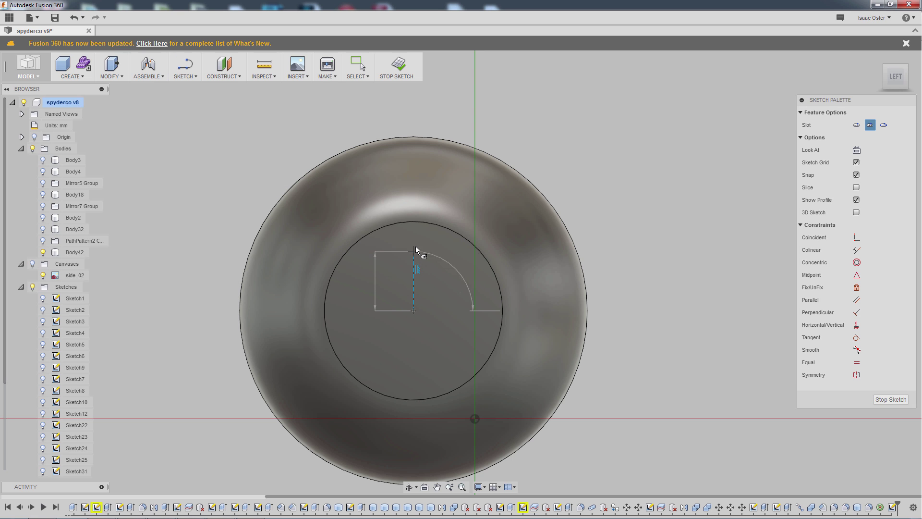
{"action": "left_click", "coordinate": [418, 241]}
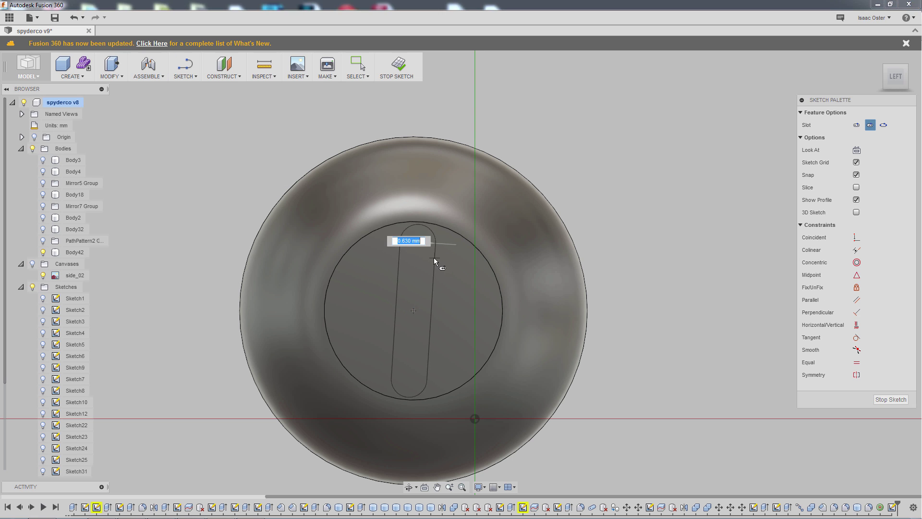
{"action": "key", "text": "Escape"}
- Draw a vertical center point slot about 0.46 mm wide from the face's center, ending just inside the circular edge
{"action": "right_click", "coordinate": [637, 167]}
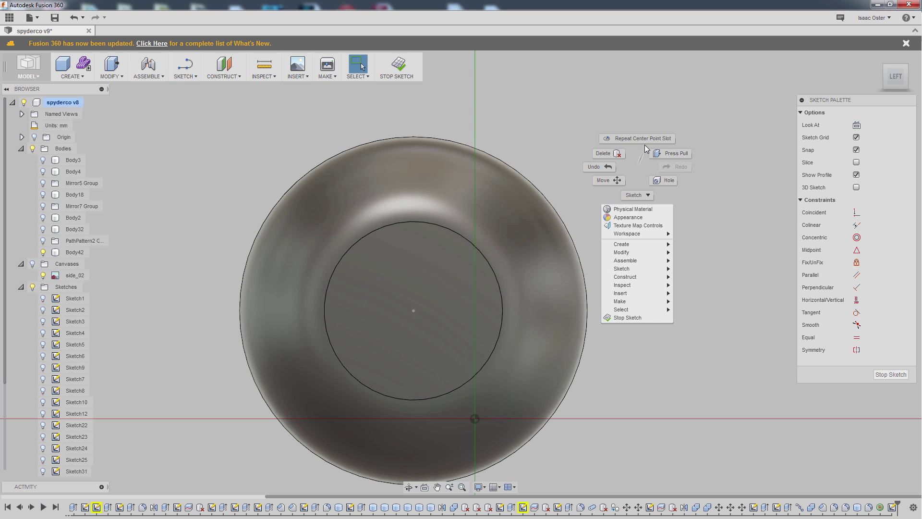
{"action": "left_click", "coordinate": [647, 139]}
{"action": "key", "text": "Return"}
{"action": "left_click", "coordinate": [413, 310]}
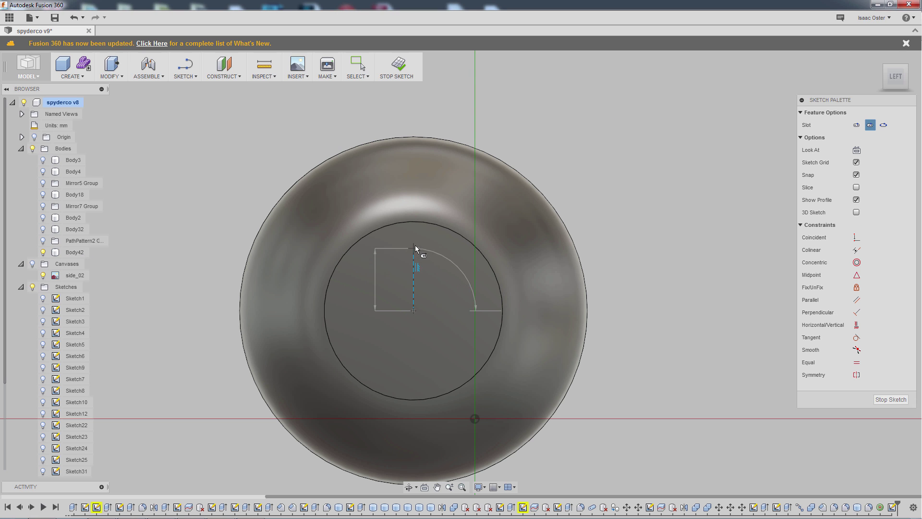
{"action": "left_click", "coordinate": [416, 240]}
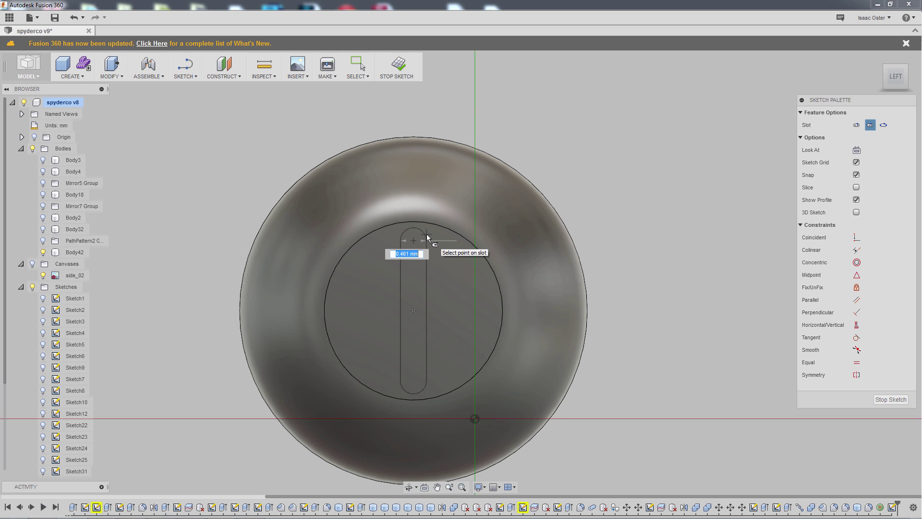
{"action": "left_click", "coordinate": [426, 234]}
- Check the screws' star-shaped drive in the Photoshop reference photo side_01.jpg, return to Fusion 360 and finish the slot command
{"action": "key", "text": "alt+Tab"}
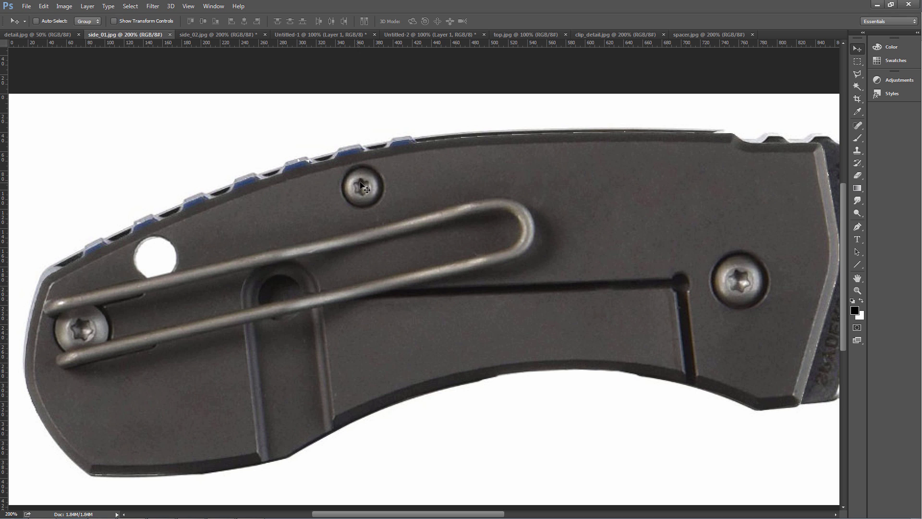
{"action": "left_click", "coordinate": [875, 3]}
{"action": "right_click", "coordinate": [528, 144]}
{"action": "left_click", "coordinate": [557, 144]}
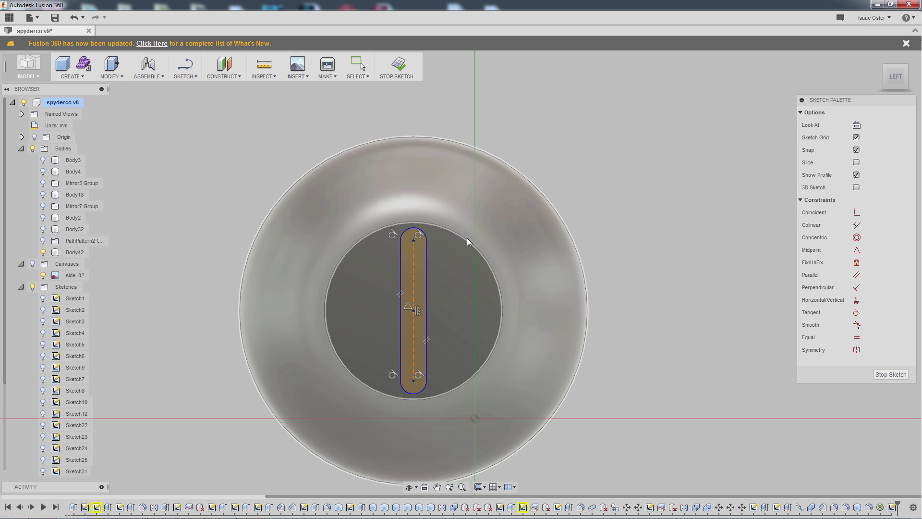
- Copy the slot's outline and rotate the copy about 60 degrees counterclockwise with the pivot set at the face's center
{"action": "left_click", "coordinate": [426, 256]}
{"action": "left_click", "coordinate": [425, 233], "text": "ctrl"}
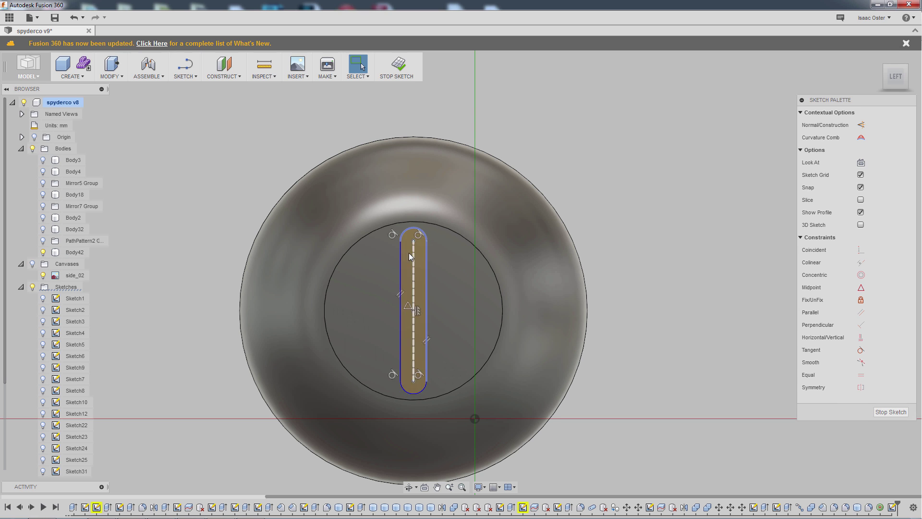
{"action": "left_click", "coordinate": [401, 255], "text": "ctrl"}
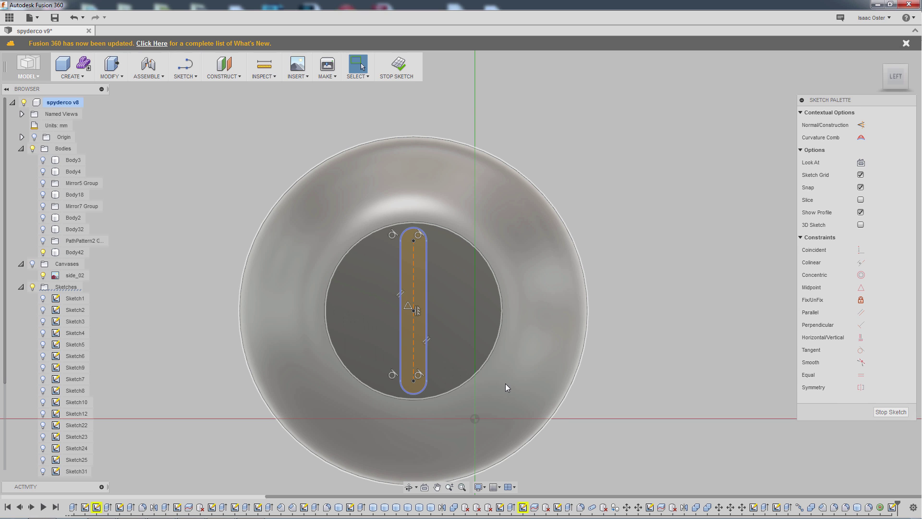
{"action": "key", "text": "m"}
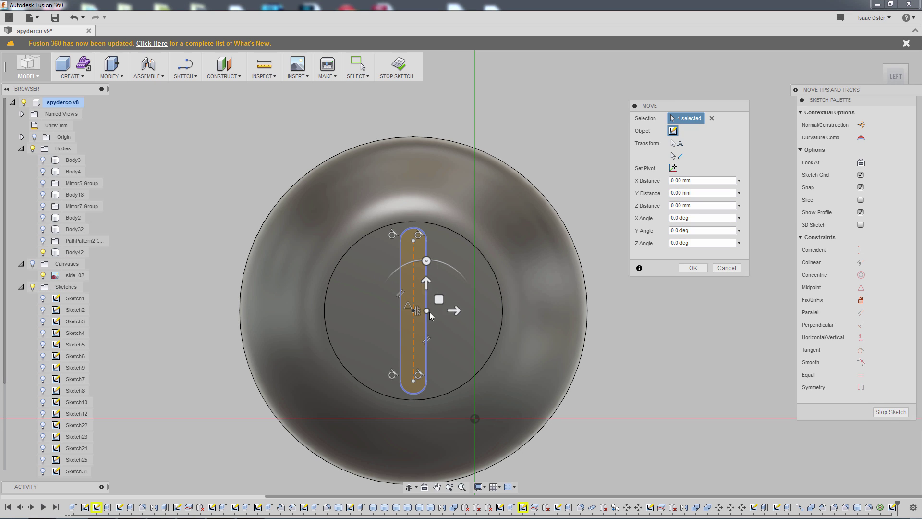
{"action": "left_click", "coordinate": [673, 167]}
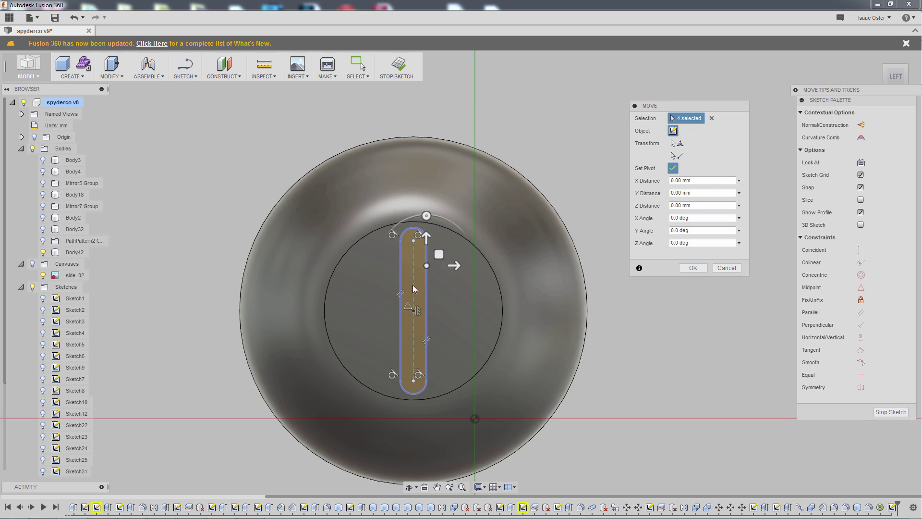
{"action": "left_click", "coordinate": [414, 311]}
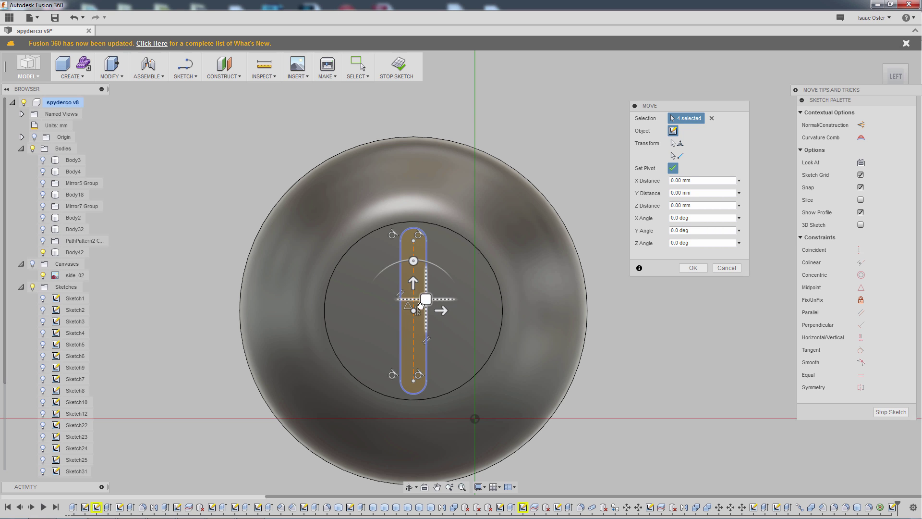
{"action": "left_click", "coordinate": [674, 169]}
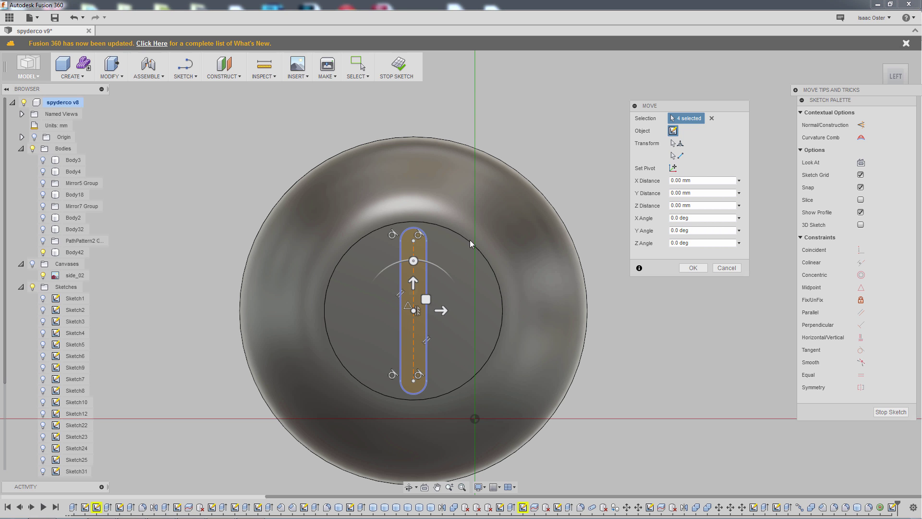
{"action": "left_click_drag", "start_coordinate": [414, 262], "coordinate": [370, 286]}
{"action": "left_click", "coordinate": [693, 268]}
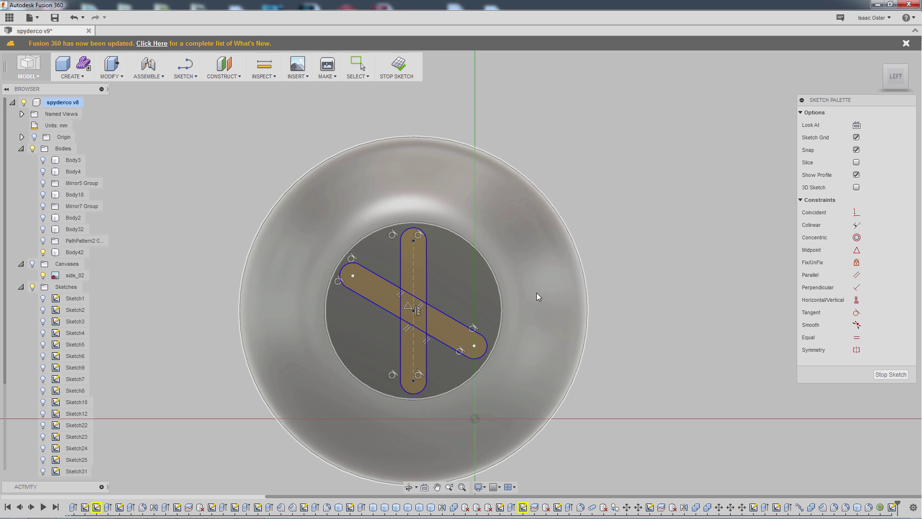
- Make a second copy of the vertical slot and rotate it about 60 degrees clockwise around the face's center
{"action": "key", "text": "m"}
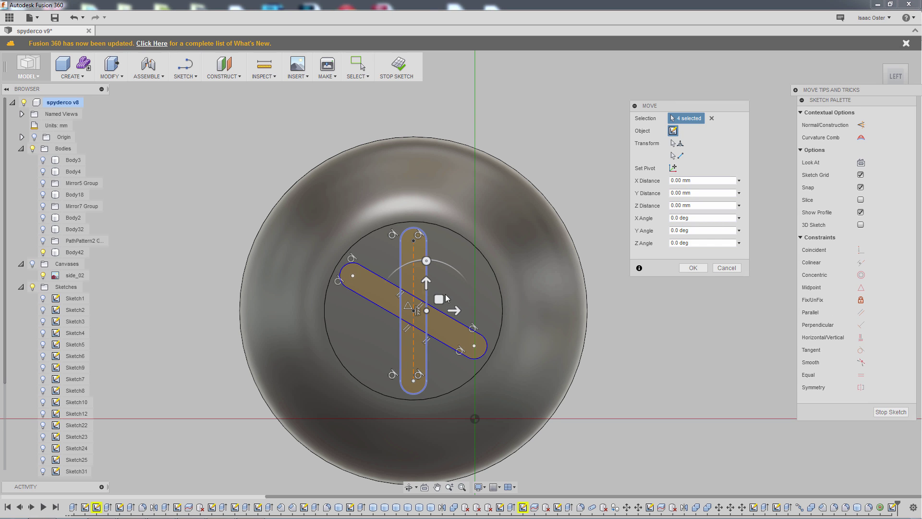
{"action": "left_click", "coordinate": [672, 168]}
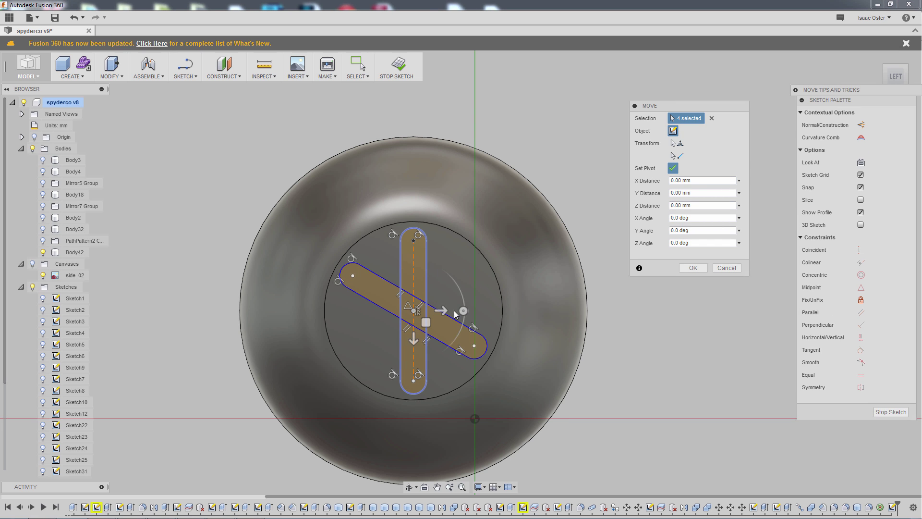
{"action": "left_click", "coordinate": [414, 311]}
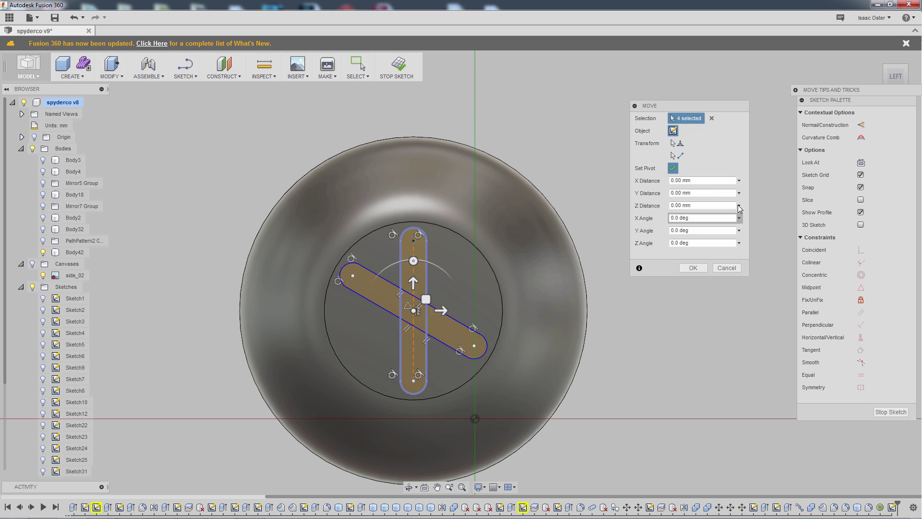
{"action": "left_click", "coordinate": [672, 168]}
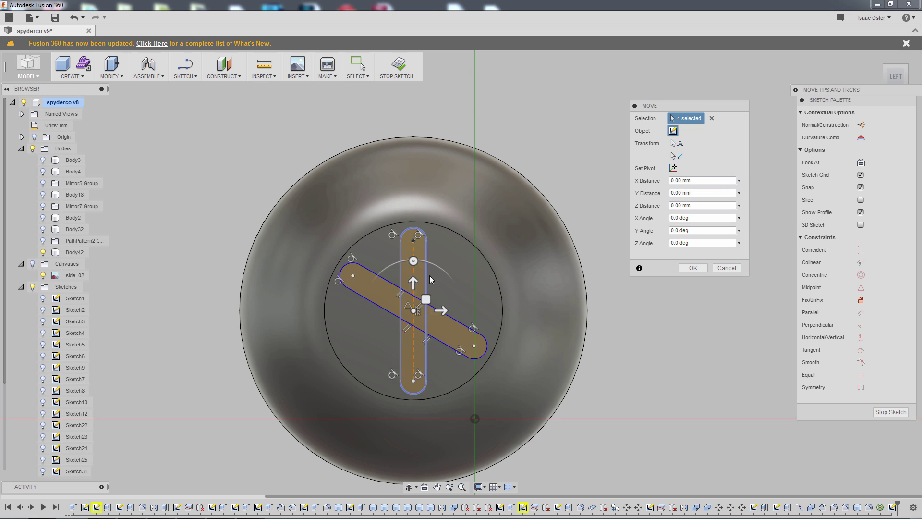
{"action": "left_click_drag", "start_coordinate": [413, 260], "coordinate": [457, 287]}
{"action": "left_click", "coordinate": [693, 267]}
- Trim the crossing lines inside the three overlapping slots to leave a single six-armed star outline
{"action": "scroll", "coordinate": [422, 250], "scroll_direction": "up", "scroll_amount": 3}
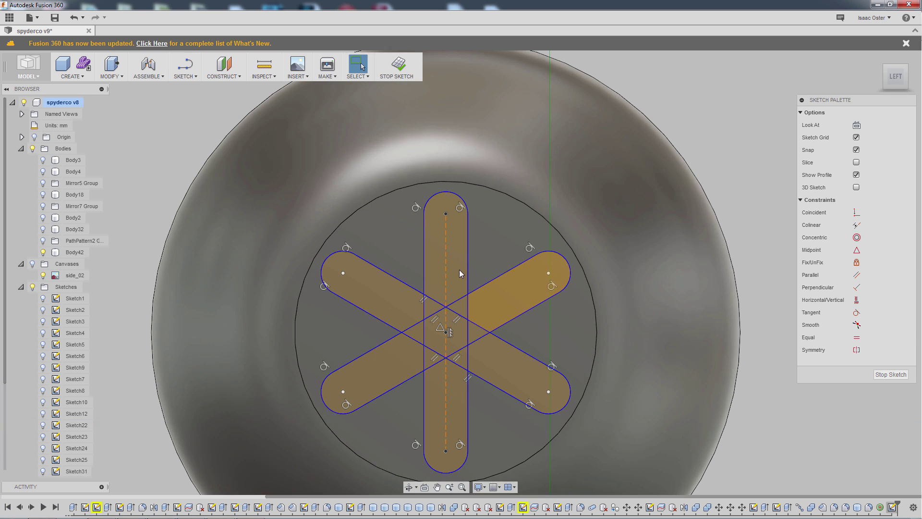
{"action": "left_click", "coordinate": [183, 76]}
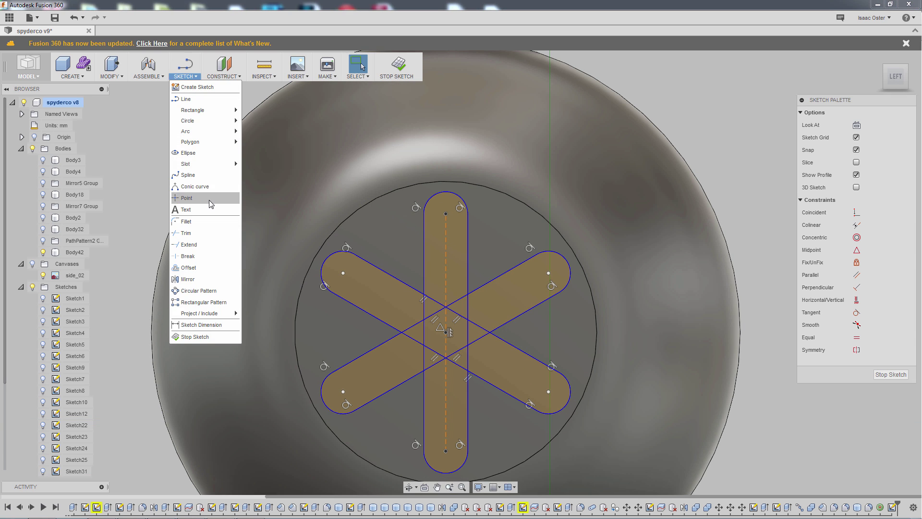
{"action": "left_click", "coordinate": [211, 233]}
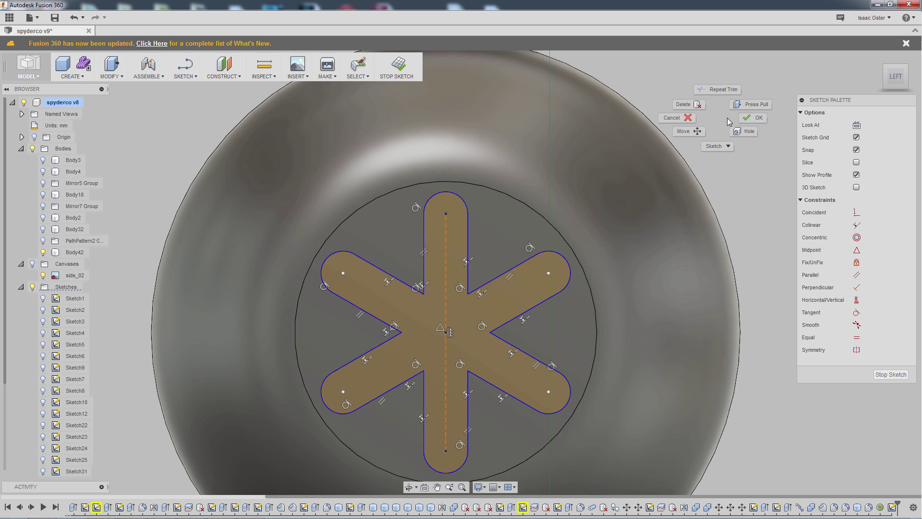
{"action": "left_click", "coordinate": [378, 172]}
- Fillet all six inner corners of the star outline with a 0.40 mm radius
{"action": "left_click", "coordinate": [185, 76]}
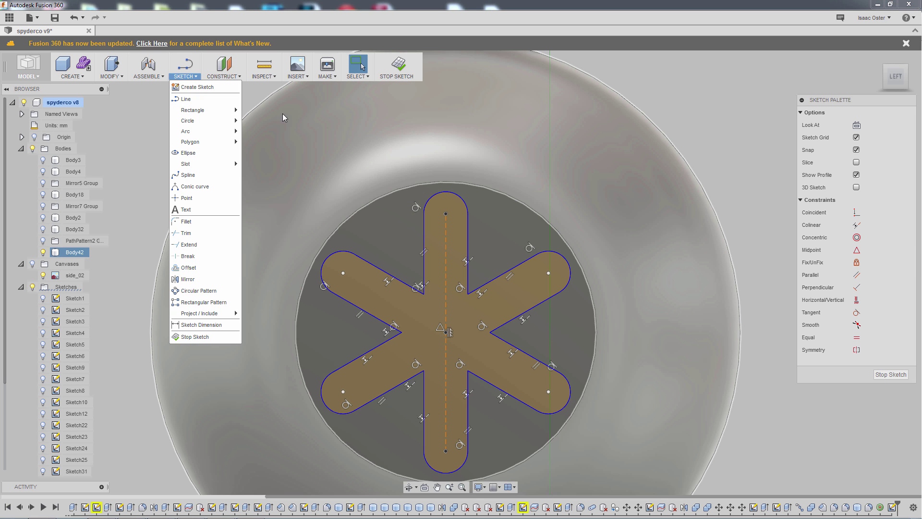
{"action": "left_click", "coordinate": [202, 223]}
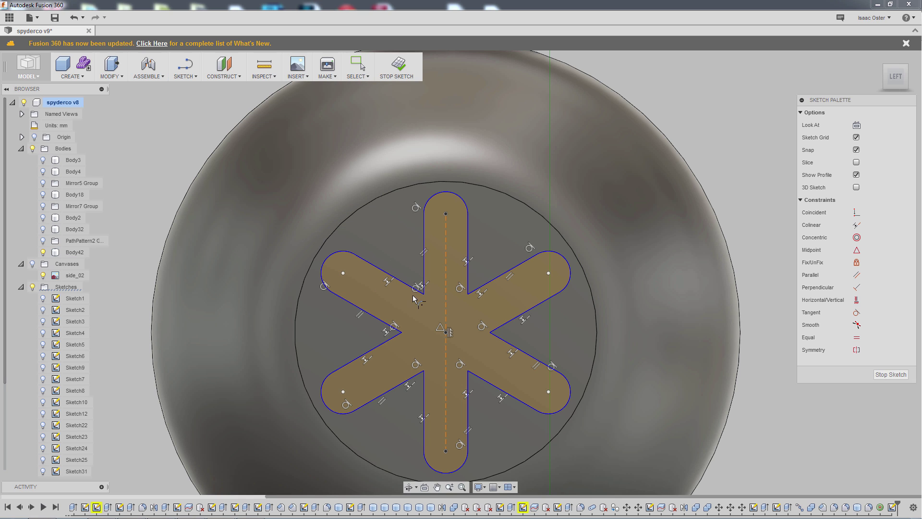
{"action": "left_click", "coordinate": [469, 294]}
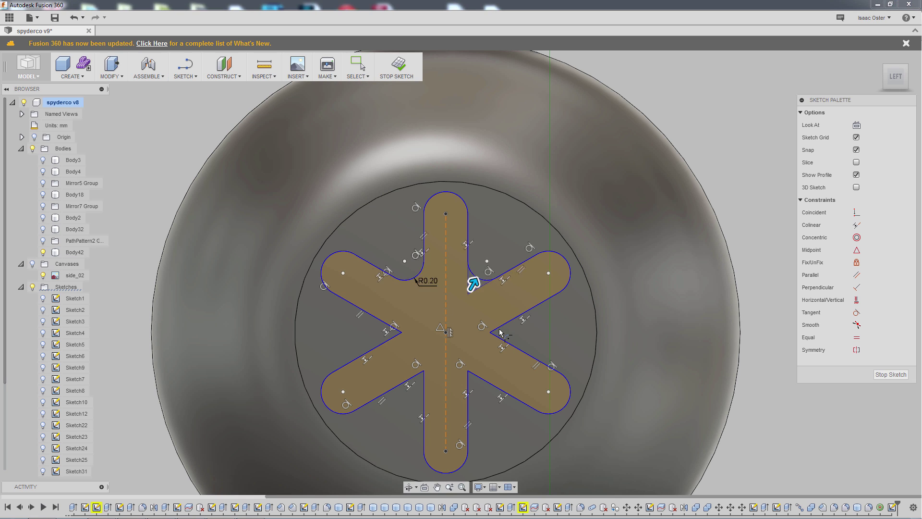
{"action": "left_click", "coordinate": [469, 370]}
{"action": "left_click", "coordinate": [424, 372]}
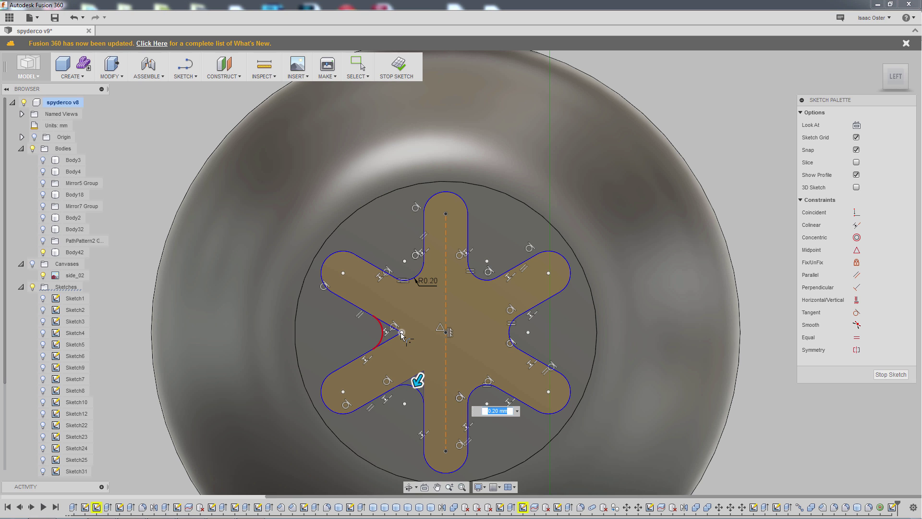
{"action": "left_click", "coordinate": [402, 334]}
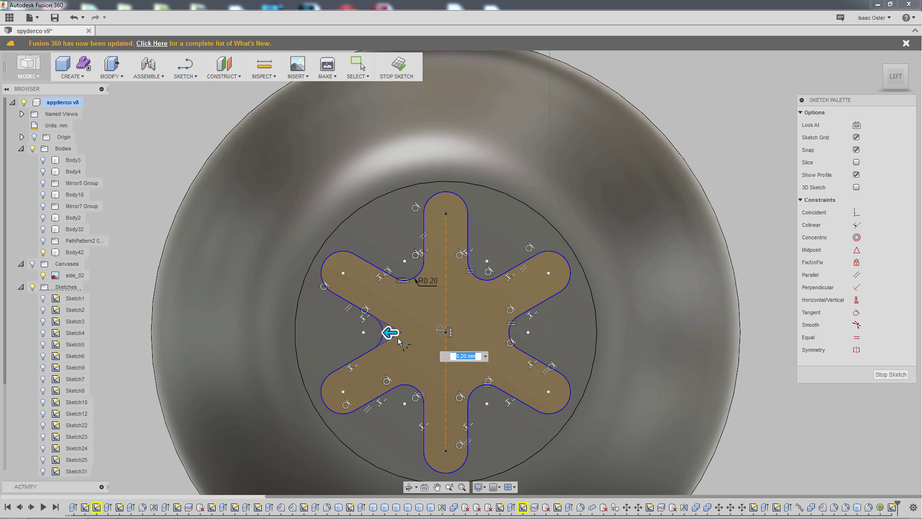
{"action": "left_click_drag", "start_coordinate": [390, 334], "coordinate": [373, 339]}
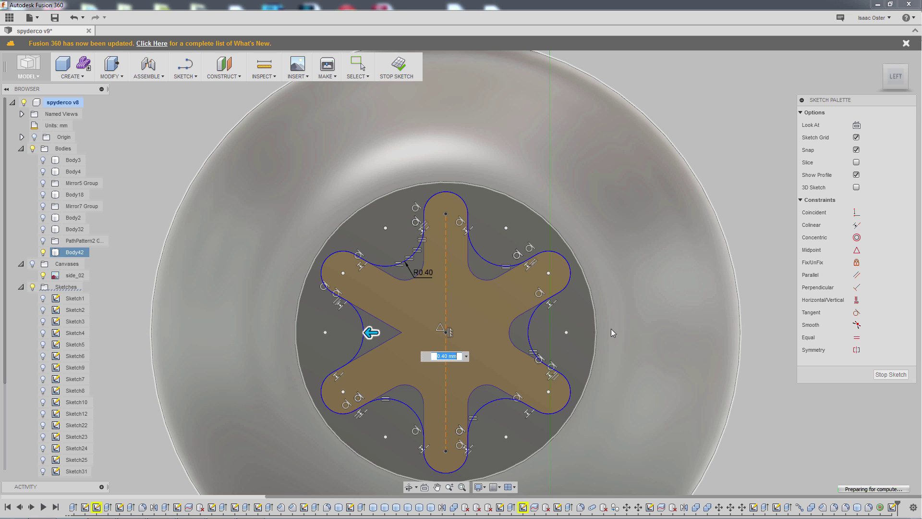
{"action": "key", "text": "Return"}
- Extrude the six-lobed star profile inward as a cut to form the drive recess in the screw head
{"action": "scroll", "coordinate": [641, 349], "scroll_direction": "down", "scroll_amount": 3}
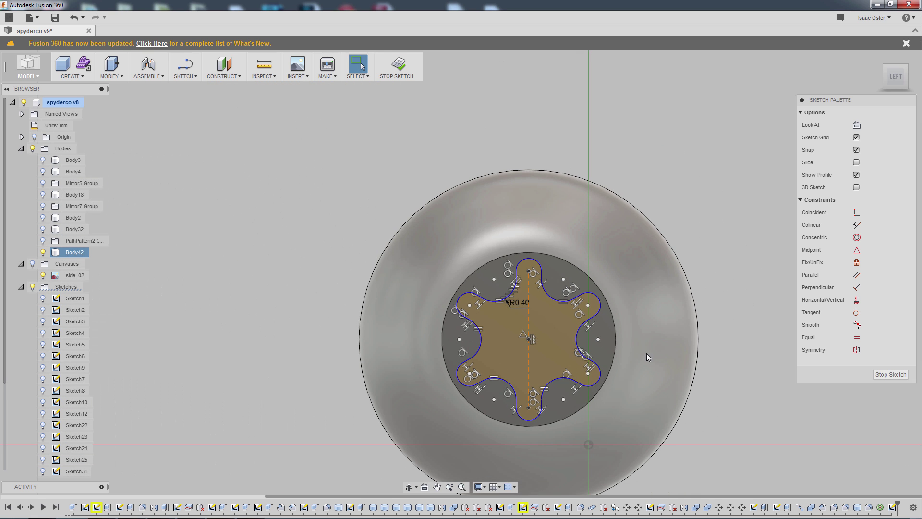
{"action": "middle_click_drag", "start_coordinate": [720, 396], "coordinate": [757, 407], "text": "shift"}
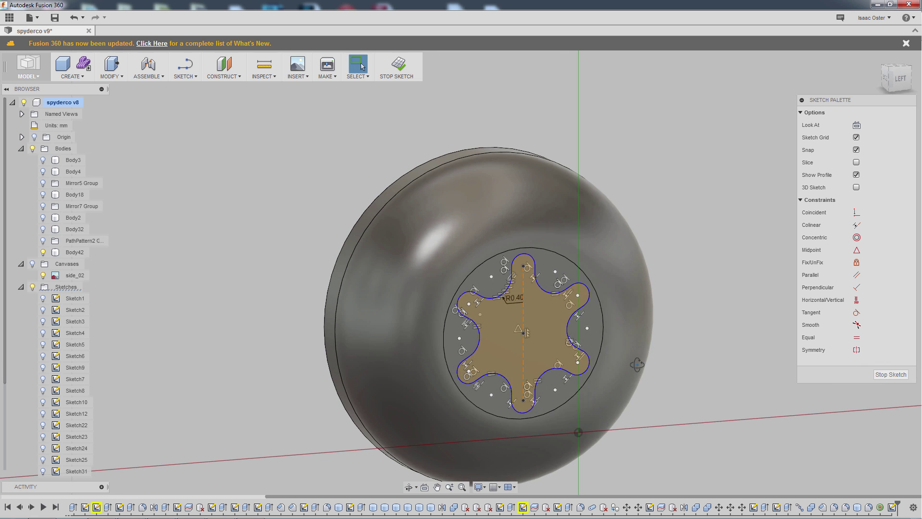
{"action": "right_click", "coordinate": [546, 315]}
{"action": "left_click", "coordinate": [540, 328]}
{"action": "left_click", "coordinate": [523, 324]}
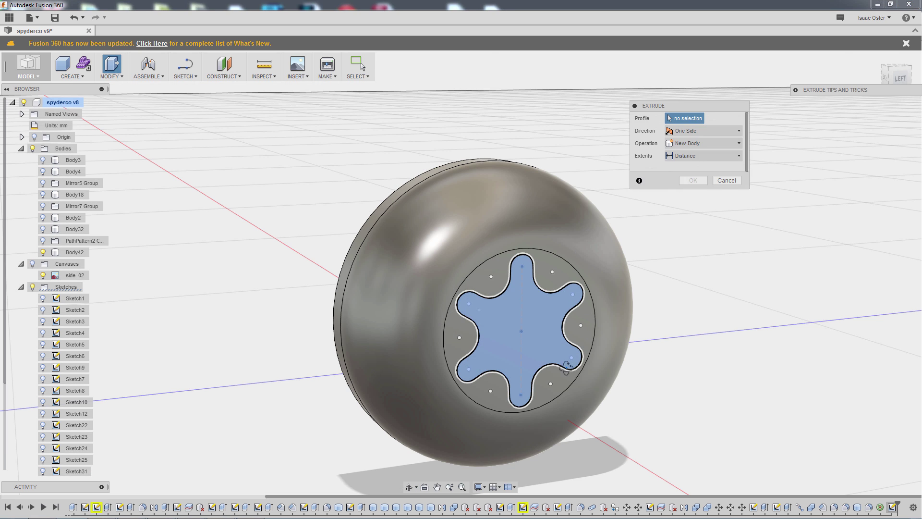
{"action": "left_click_drag", "start_coordinate": [511, 311], "coordinate": [482, 303]}
{"action": "left_click", "coordinate": [692, 217]}
{"action": "middle_click_drag", "start_coordinate": [719, 321], "coordinate": [546, 307], "text": "shift"}
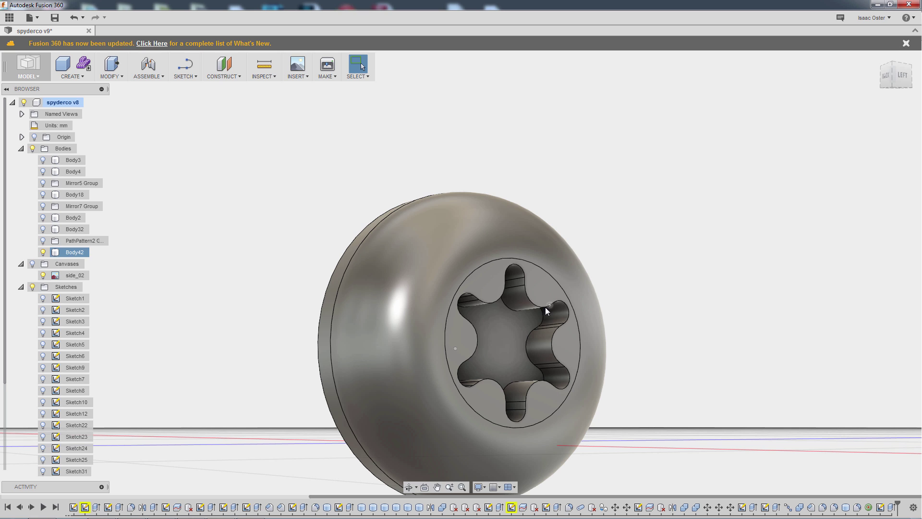
- Fillet the outer rim of the six-lobed recess in the screw head with a 0.1 mm radius
{"action": "left_click", "coordinate": [111, 76]}
{"action": "left_click", "coordinate": [121, 100]}
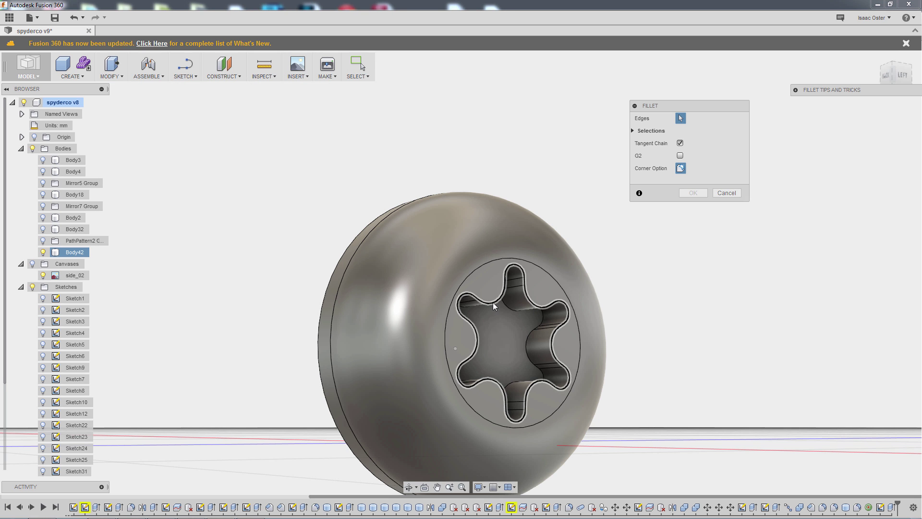
{"action": "left_click", "coordinate": [493, 304]}
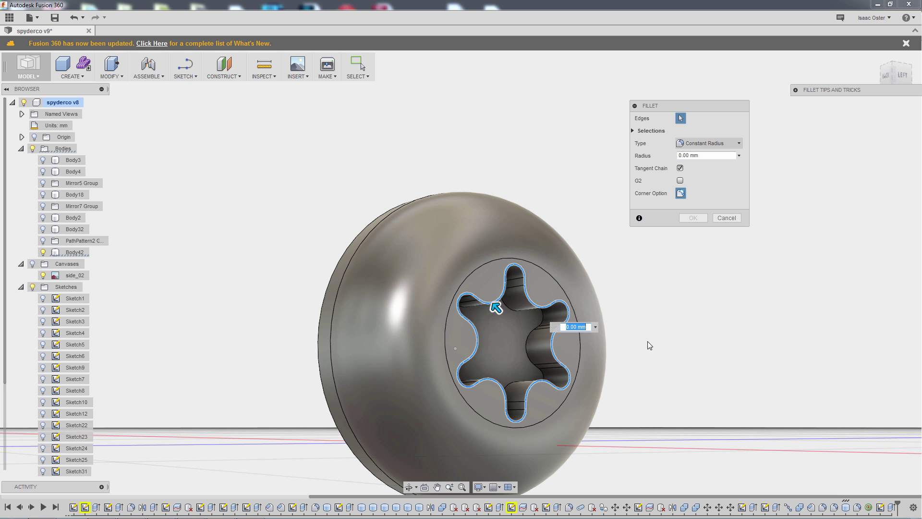
{"action": "type", "text": ".1"}
{"action": "key", "text": "Return"}
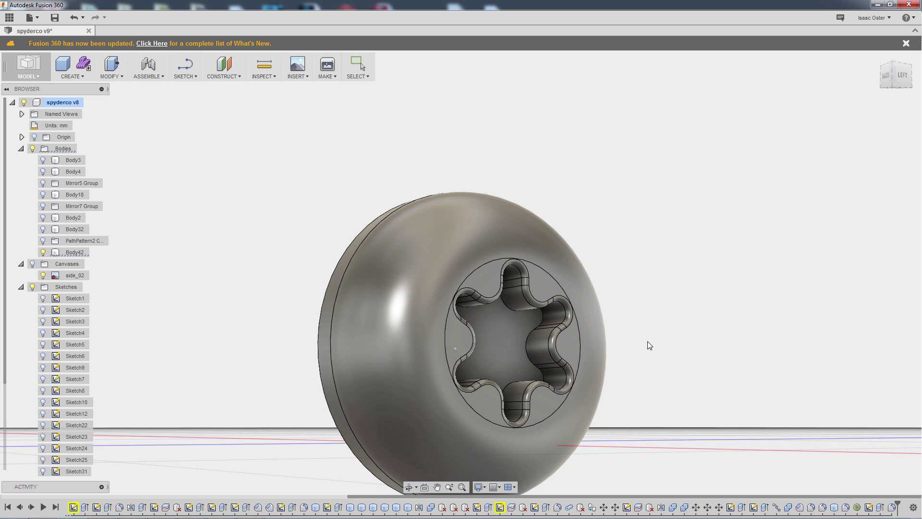
- Fillet the bottom edge loop inside the six-lobed recess with a 0.1 mm radius
{"action": "middle_click_drag", "start_coordinate": [678, 352], "coordinate": [613, 325], "text": "shift"}
{"action": "left_click", "coordinate": [557, 319]}
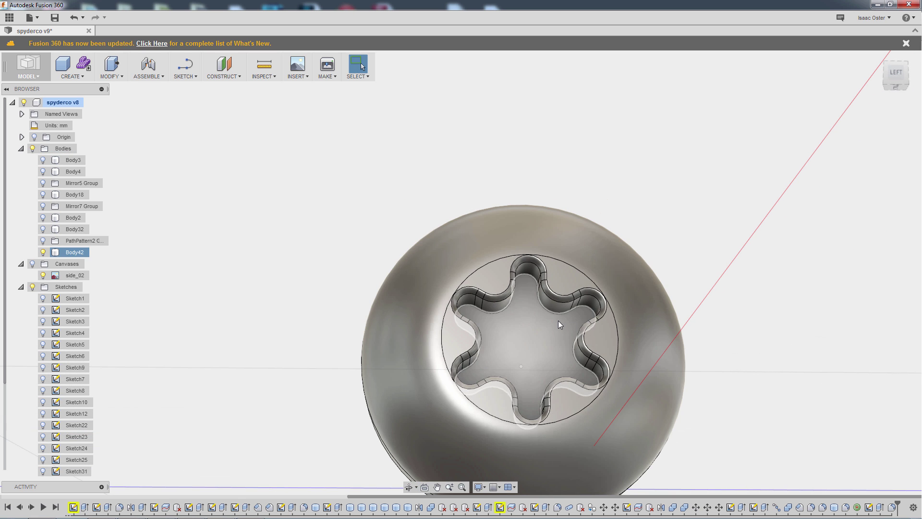
{"action": "left_click", "coordinate": [117, 72]}
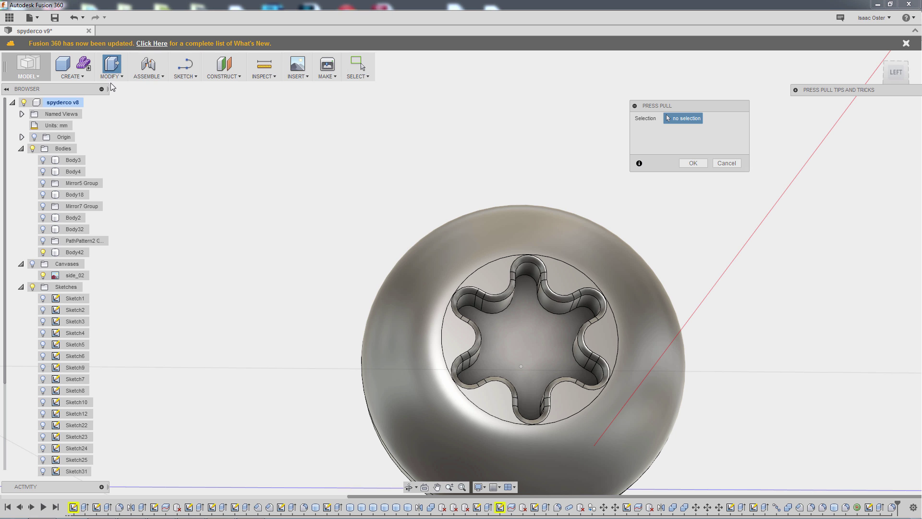
{"action": "left_click", "coordinate": [110, 79]}
{"action": "left_click", "coordinate": [116, 97]}
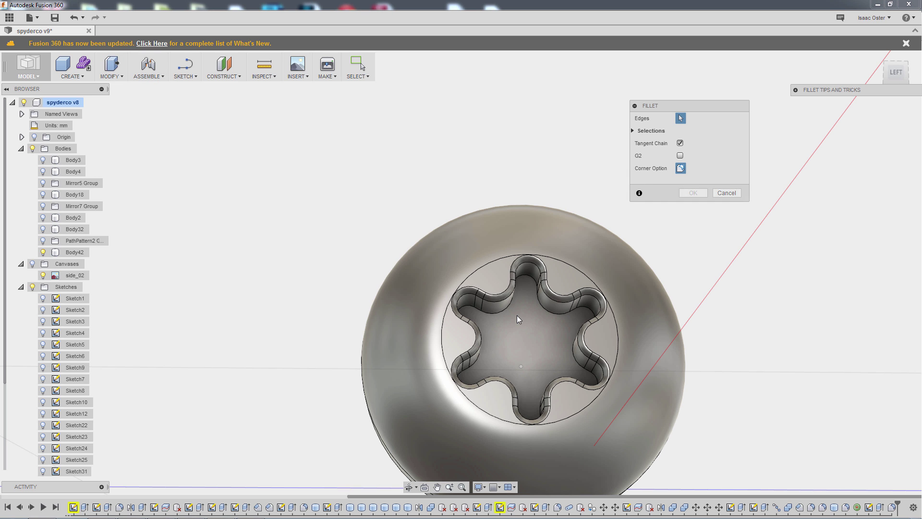
{"action": "left_click", "coordinate": [546, 313]}
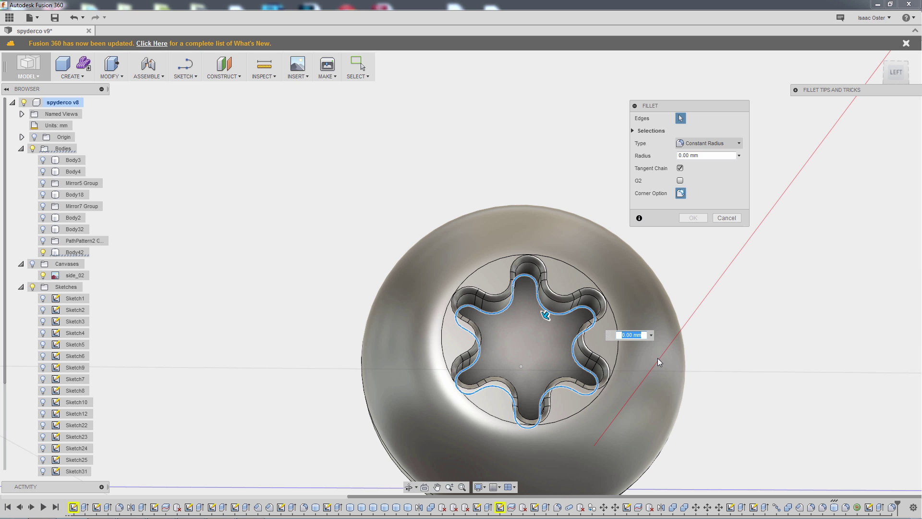
{"action": "type", "text": ".1"}
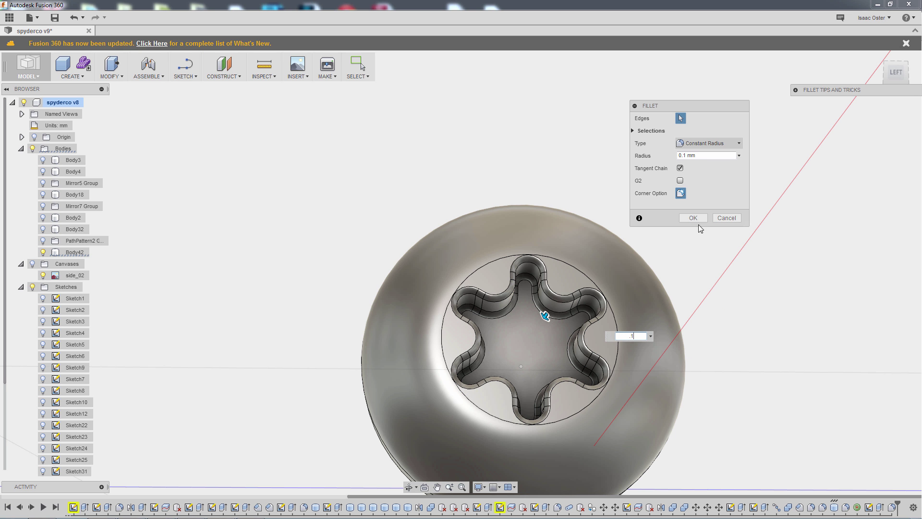
{"action": "left_click", "coordinate": [697, 220]}
- Show all hidden knife bodies, from Body3 through PathPattern2 Group, alongside the finished screw
{"action": "middle_click_drag", "start_coordinate": [768, 297], "coordinate": [759, 339], "text": "shift"}
{"action": "middle_click_drag", "start_coordinate": [677, 375], "coordinate": [737, 381], "text": "shift"}
{"action": "scroll", "coordinate": [720, 381], "scroll_direction": "down", "scroll_amount": 4}
{"action": "scroll", "coordinate": [733, 379], "scroll_direction": "down", "scroll_amount": 3}
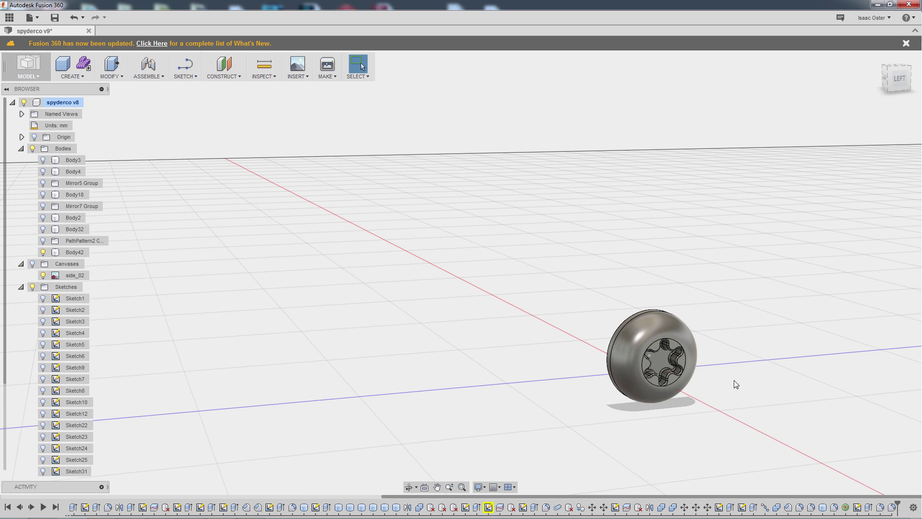
{"action": "left_click", "coordinate": [70, 244]}
{"action": "left_click", "coordinate": [73, 159], "text": "shift"}
{"action": "right_click", "coordinate": [75, 162]}
{"action": "left_click", "coordinate": [108, 260]}
{"action": "left_click", "coordinate": [146, 110]}
{"action": "scroll", "coordinate": [497, 260], "scroll_direction": "up", "scroll_amount": 2}
{"action": "scroll", "coordinate": [497, 259], "scroll_direction": "down", "scroll_amount": 4}
{"action": "middle_click_drag", "start_coordinate": [488, 212], "coordinate": [485, 155], "text": "shift"}
{"action": "left_click", "coordinate": [900, 76]}
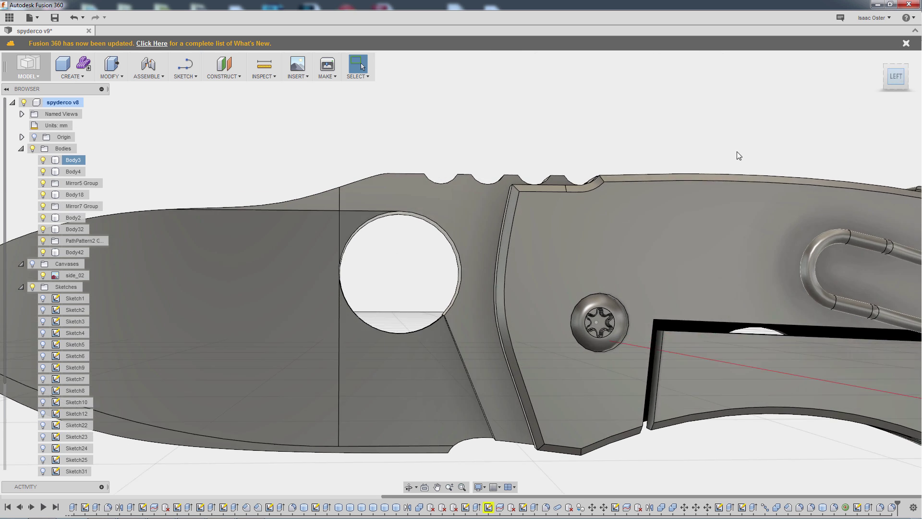
- Duplicate the pivot screw and move the copy about 9.8 mm in Y and 40.4 mm in Z, near the handle's spine above the clip
{"action": "left_click", "coordinate": [74, 252]}
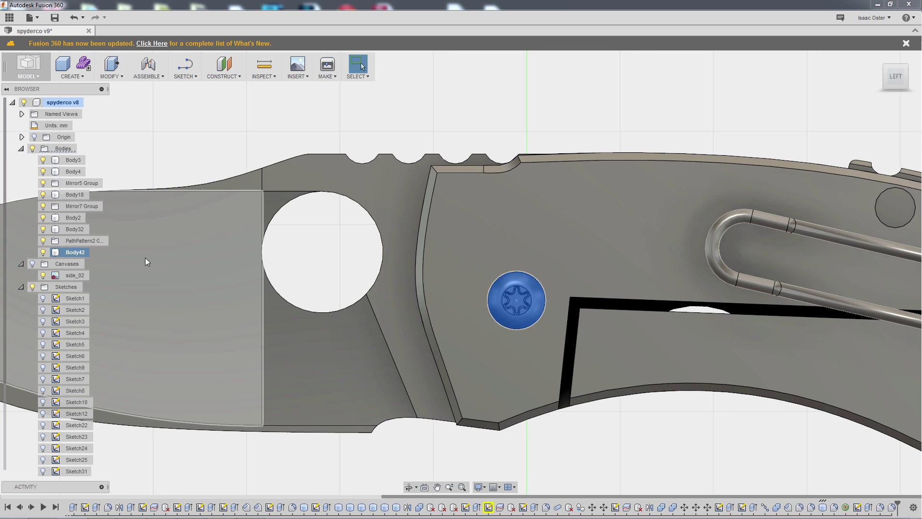
{"action": "key", "text": "ctrl+v"}
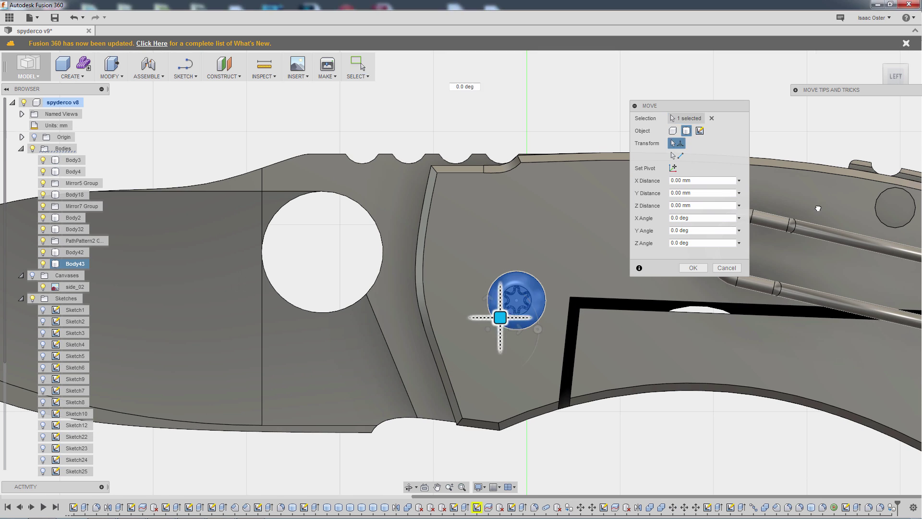
{"action": "left_click_drag", "start_coordinate": [500, 315], "coordinate": [893, 227]}
{"action": "middle_click_drag", "start_coordinate": [810, 245], "coordinate": [607, 270]}
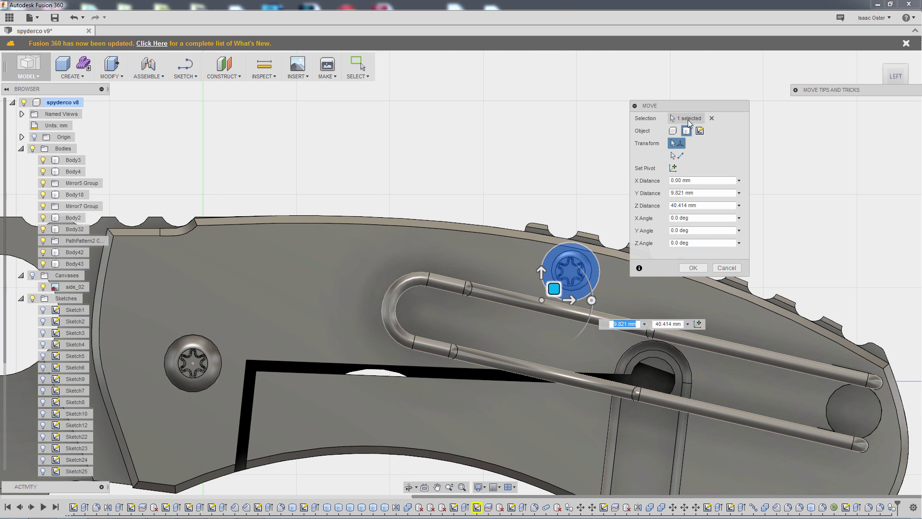
{"action": "left_click_drag", "start_coordinate": [698, 106], "coordinate": [723, 82]}
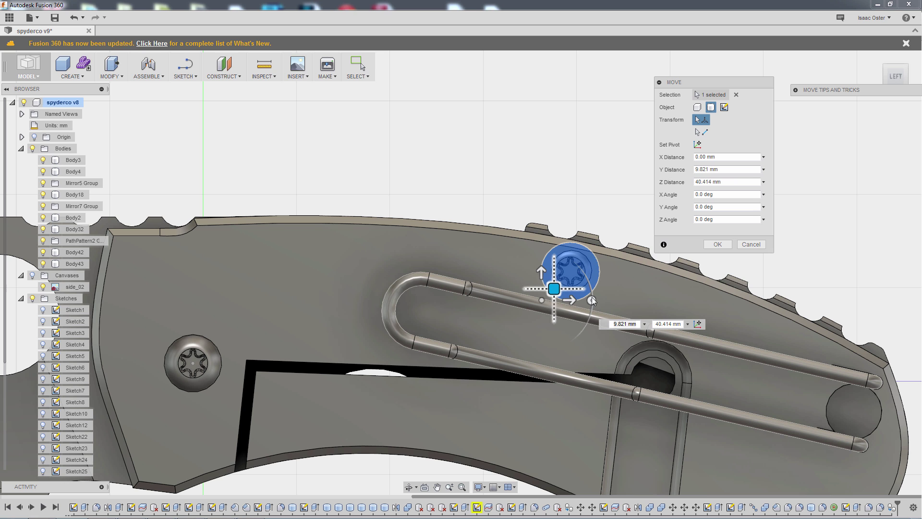
{"action": "key", "text": "Return"}
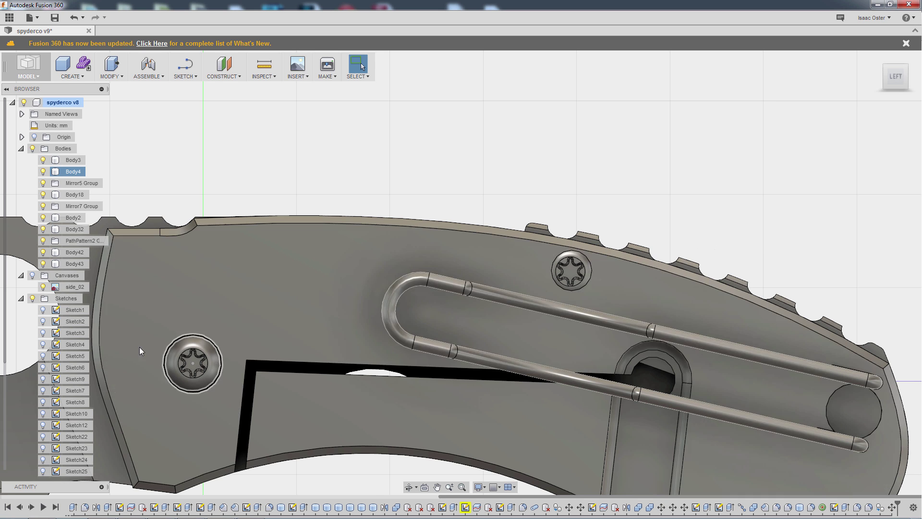
- Duplicate the screw near the spine and move the new copy over the round hole at the handle's rear end
{"action": "left_click", "coordinate": [74, 264]}
{"action": "key", "text": "ctrl+c"}
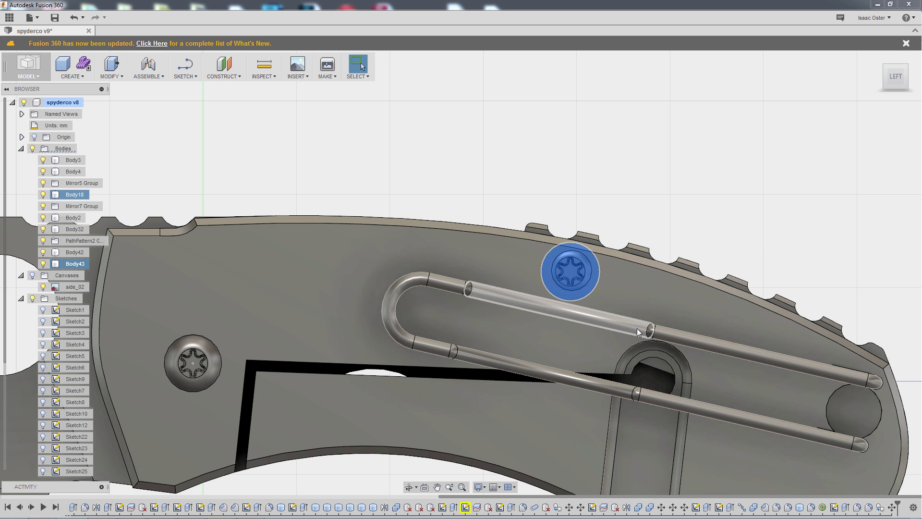
{"action": "key", "text": "ctrl+v"}
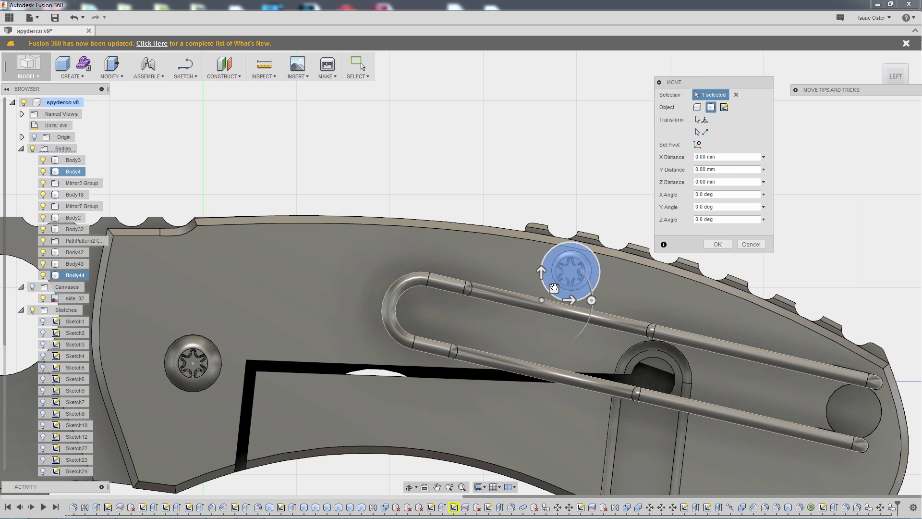
{"action": "left_click_drag", "start_coordinate": [554, 289], "coordinate": [838, 428]}
{"action": "key", "text": "Return"}
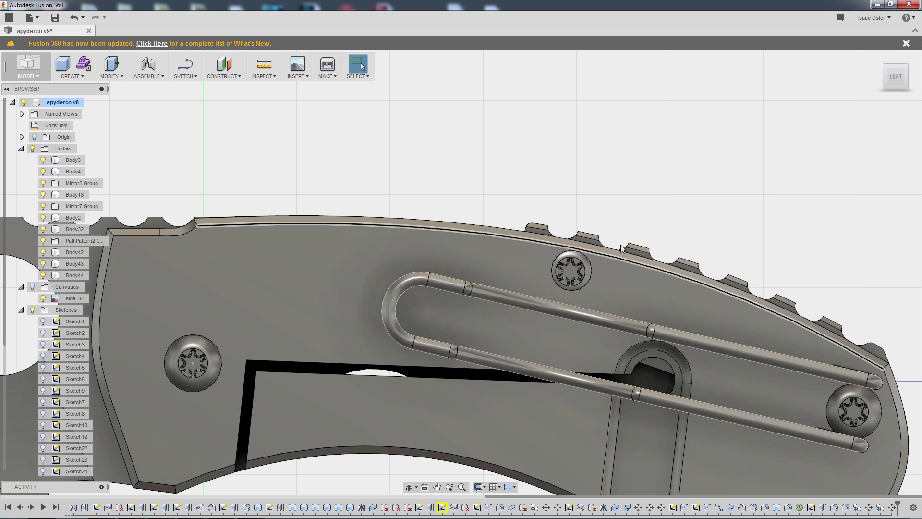
- Hide the knife bodies from Body3 through PathPattern2 Group, leaving only the three screws shown
{"action": "middle_click_drag", "start_coordinate": [470, 174], "coordinate": [402, 155]}
{"action": "scroll", "coordinate": [545, 267], "scroll_direction": "up", "scroll_amount": 5}
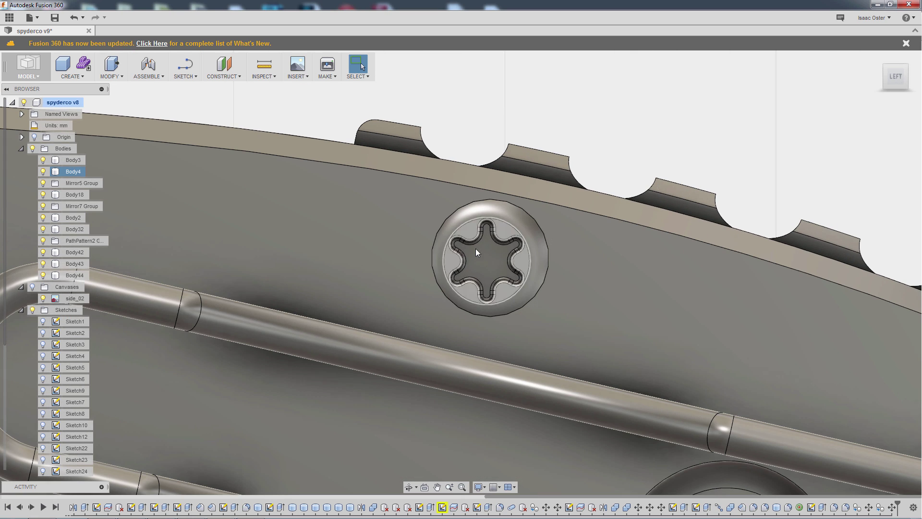
{"action": "left_click", "coordinate": [475, 249]}
{"action": "key", "text": "Escape"}
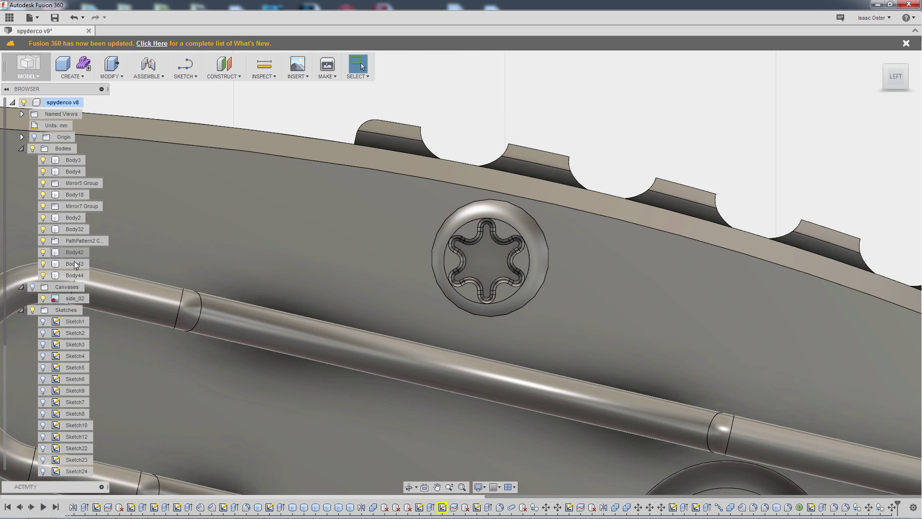
{"action": "left_click", "coordinate": [73, 242]}
{"action": "right_click", "coordinate": [72, 164]}
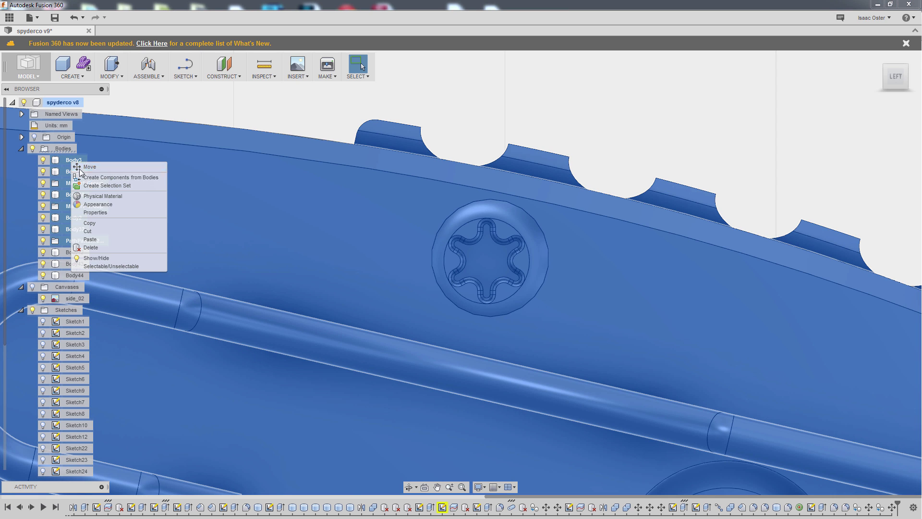
{"action": "left_click", "coordinate": [99, 259]}
- Create a construction point at the center of the circular back face of the spine screw, Body43
{"action": "middle_click_drag", "start_coordinate": [599, 218], "coordinate": [724, 231], "text": "shift"}
{"action": "left_click", "coordinate": [363, 66]}
{"action": "left_click", "coordinate": [222, 77]}
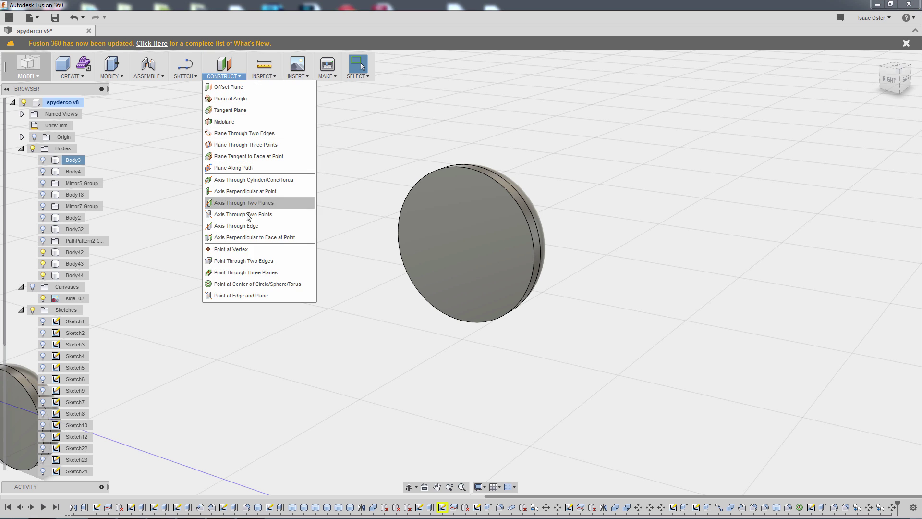
{"action": "left_click", "coordinate": [234, 282]}
{"action": "left_click", "coordinate": [421, 251]}
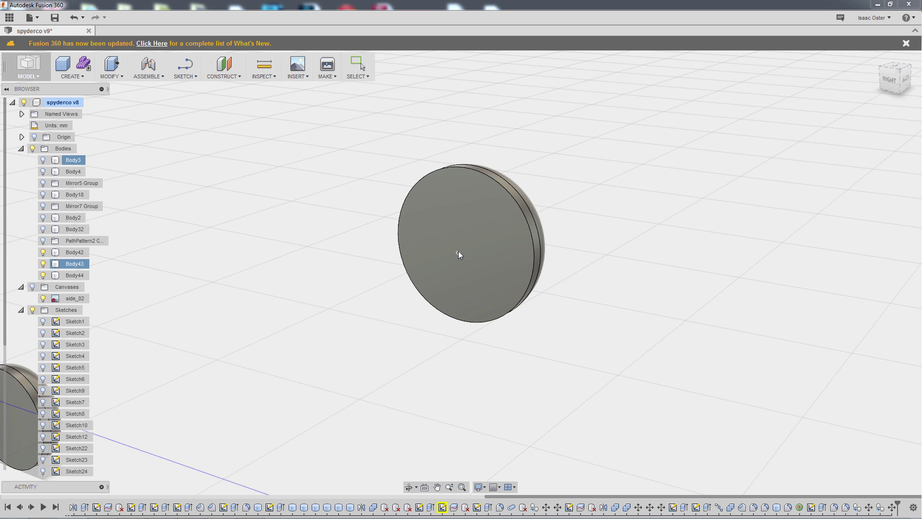
- Create a construction point at the center of the circular back face of the rear screw, Body44
{"action": "middle_click_drag", "start_coordinate": [378, 320], "coordinate": [556, 272]}
{"action": "left_click", "coordinate": [143, 346]}
{"action": "left_click", "coordinate": [224, 72]}
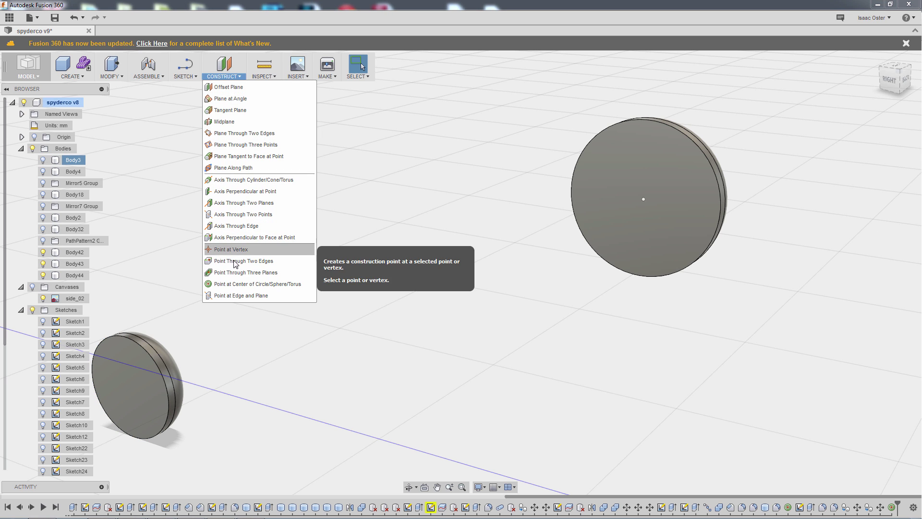
{"action": "left_click", "coordinate": [256, 284]}
{"action": "left_click", "coordinate": [143, 344]}
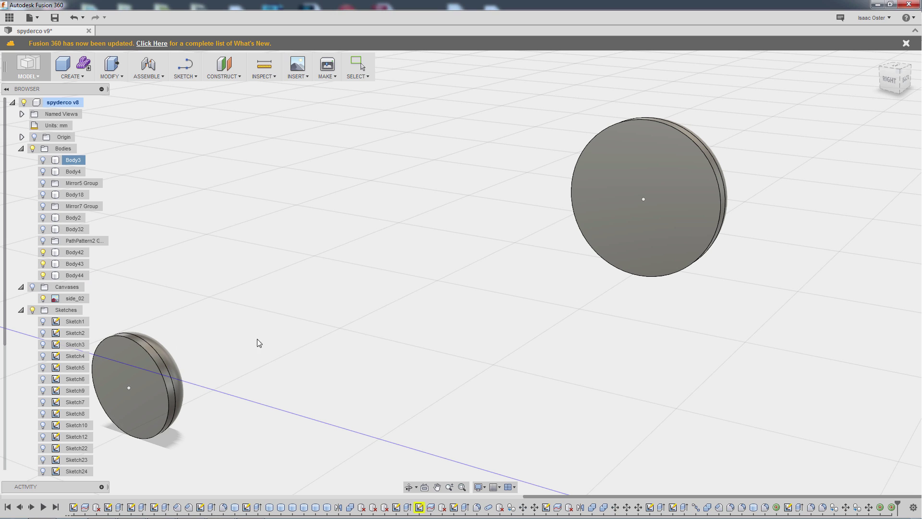
{"action": "right_click", "coordinate": [295, 337]}
{"action": "left_click", "coordinate": [277, 257]}
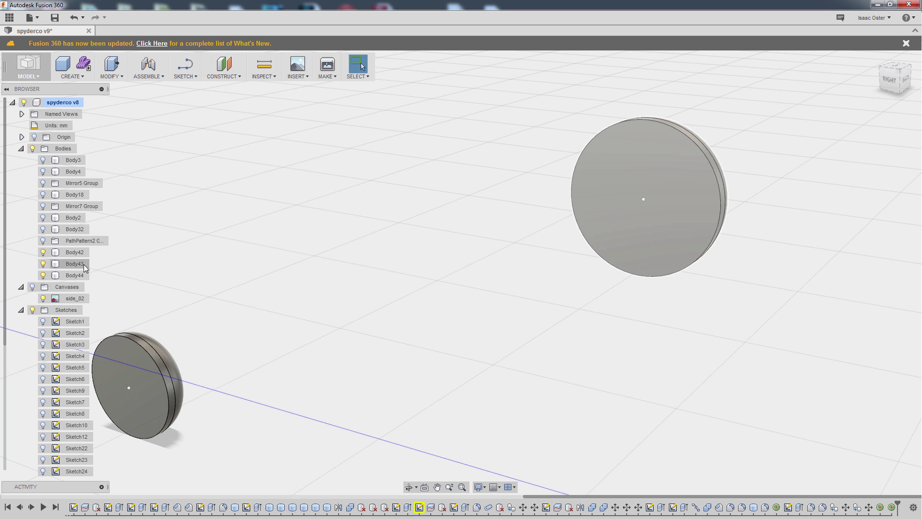
- Show the knife bodies from Body3 through PathPattern2 Group again around the screws with their construction points
{"action": "left_click", "coordinate": [82, 241]}
{"action": "left_click", "coordinate": [77, 161], "text": "shift"}
{"action": "right_click", "coordinate": [78, 161]}
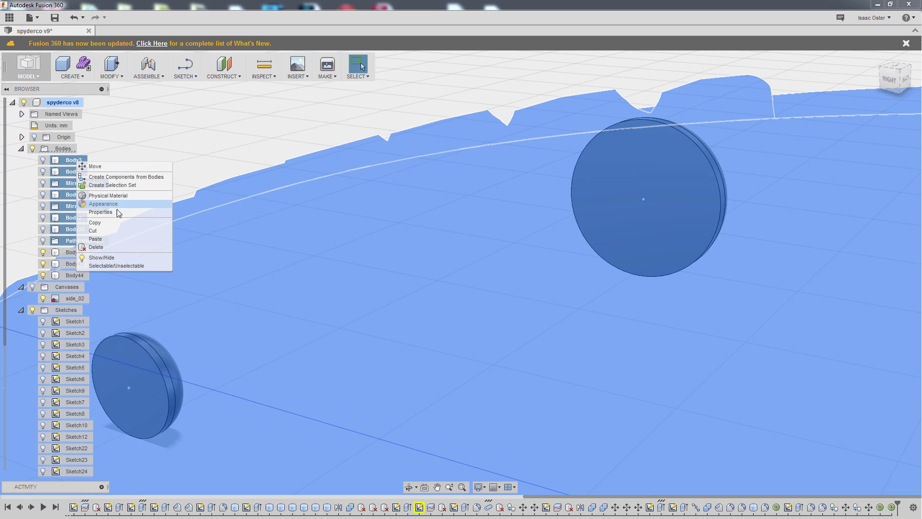
{"action": "left_click", "coordinate": [109, 258]}
{"action": "scroll", "coordinate": [231, 137], "scroll_direction": "down", "scroll_amount": 4}
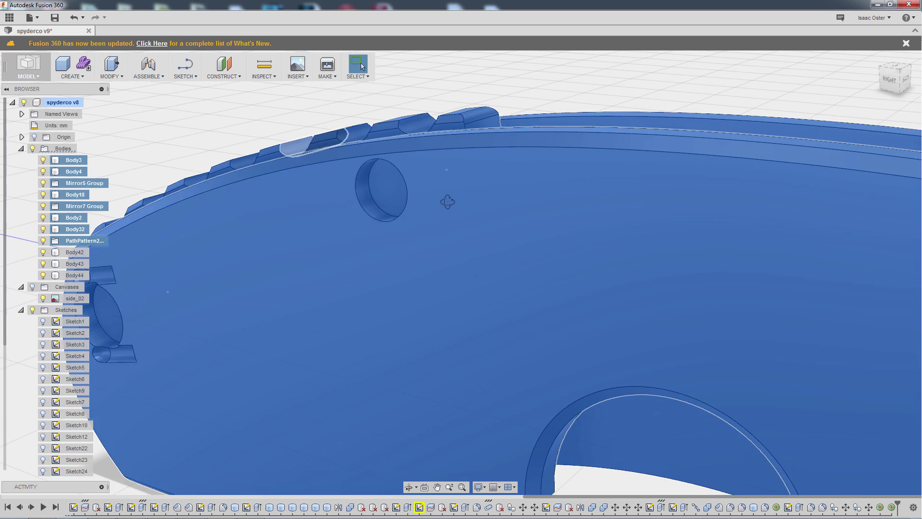
{"action": "middle_click_drag", "start_coordinate": [447, 202], "coordinate": [293, 191], "text": "shift"}
{"action": "left_click", "coordinate": [899, 78]}
{"action": "left_click", "coordinate": [690, 113]}
{"action": "scroll", "coordinate": [565, 168], "scroll_direction": "up", "scroll_amount": 6}
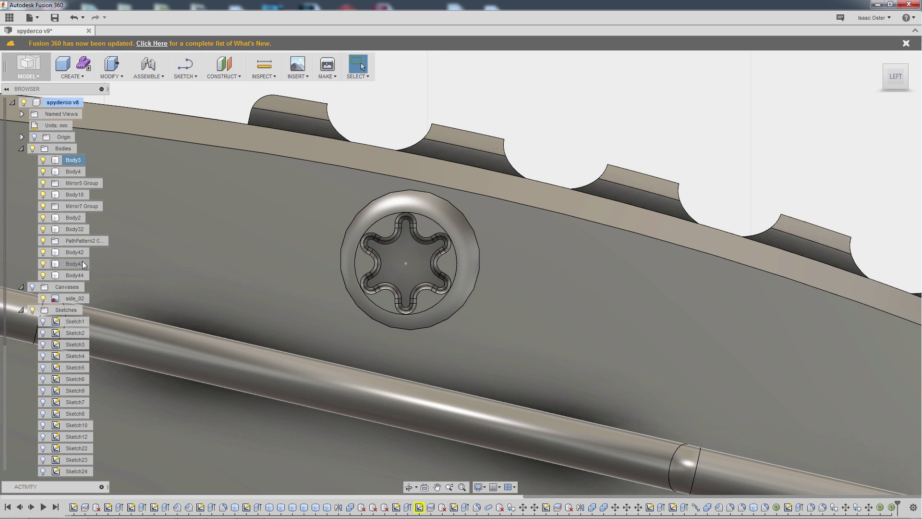
- Scale the spine screw, Body43, down uniformly about its center construction point until it matches the size of its recess
{"action": "left_click", "coordinate": [78, 263]}
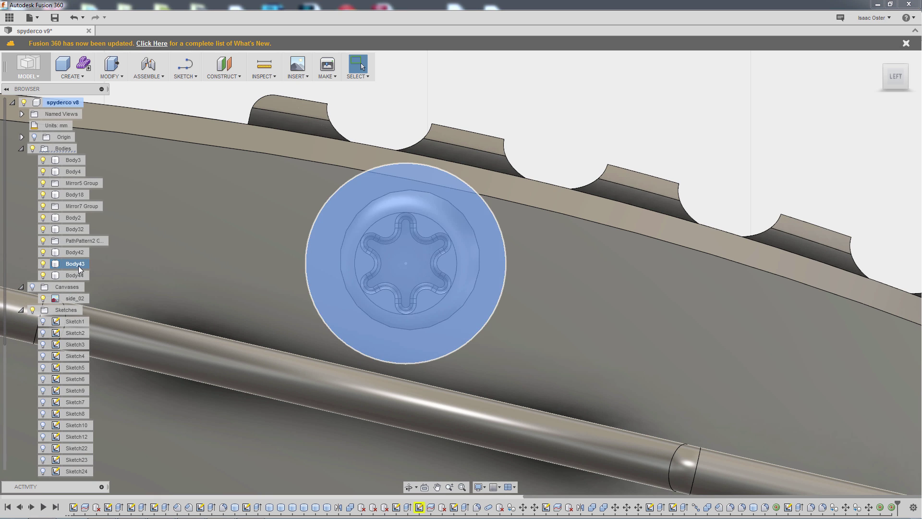
{"action": "left_click", "coordinate": [560, 139]}
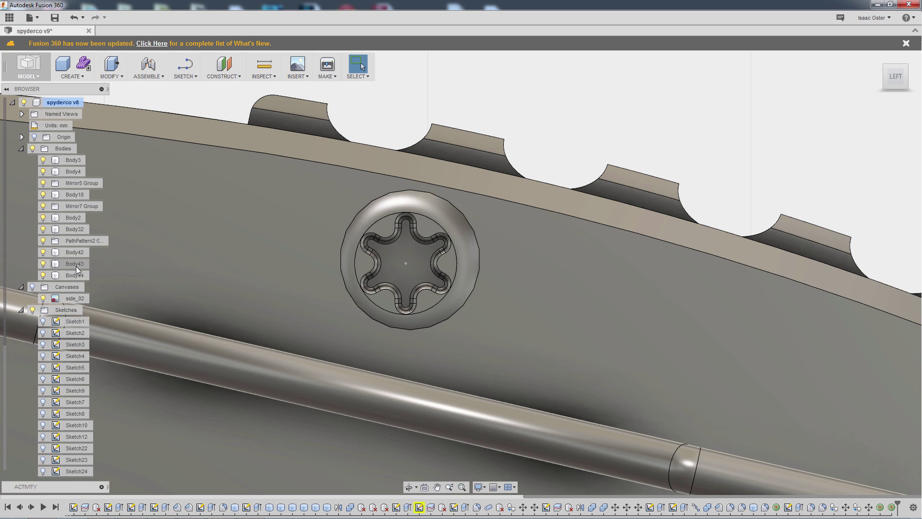
{"action": "right_click", "coordinate": [76, 265]}
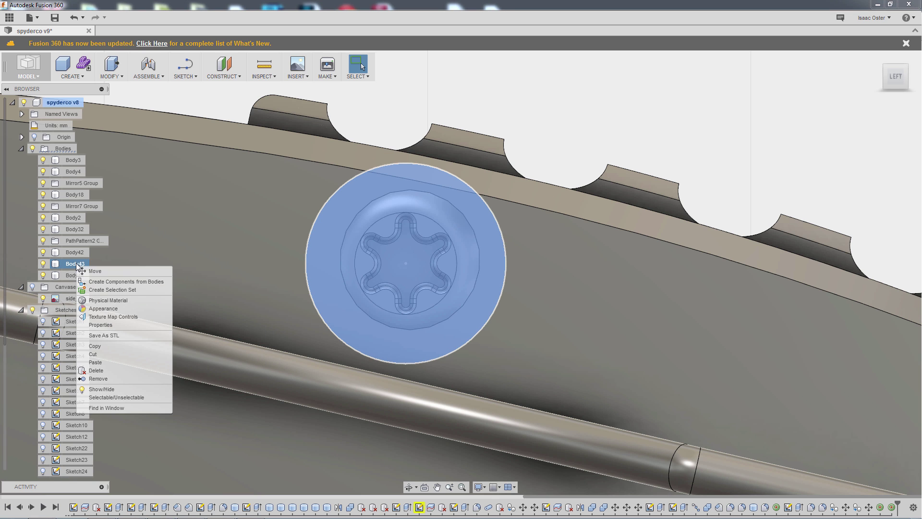
{"action": "left_click", "coordinate": [98, 244]}
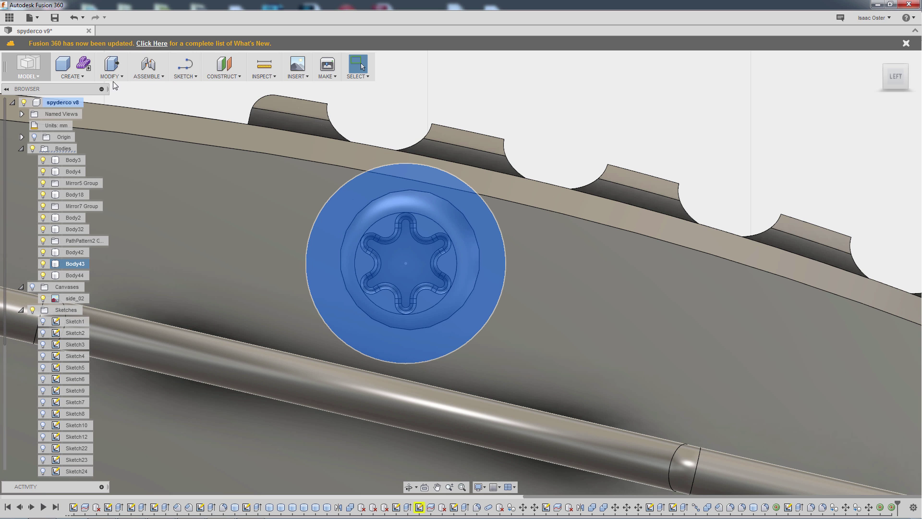
{"action": "left_click", "coordinate": [113, 78]}
{"action": "left_click", "coordinate": [140, 157]}
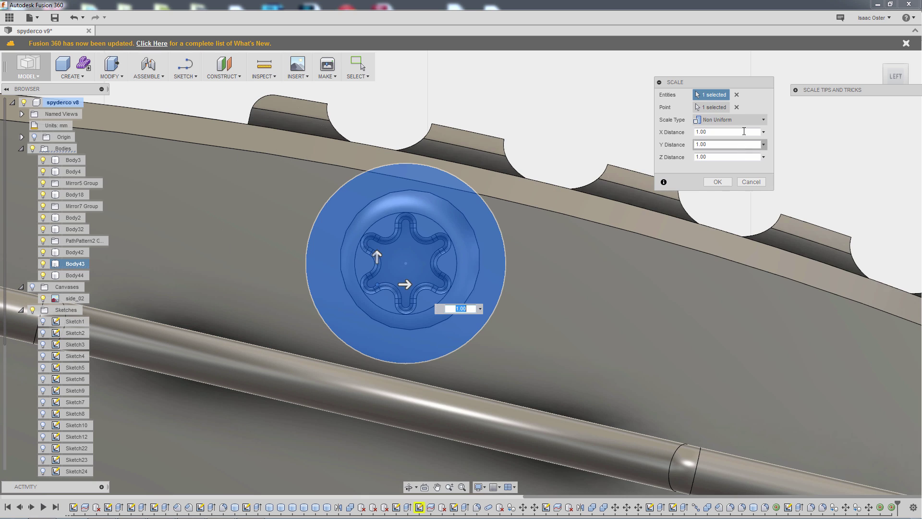
{"action": "left_click", "coordinate": [737, 107]}
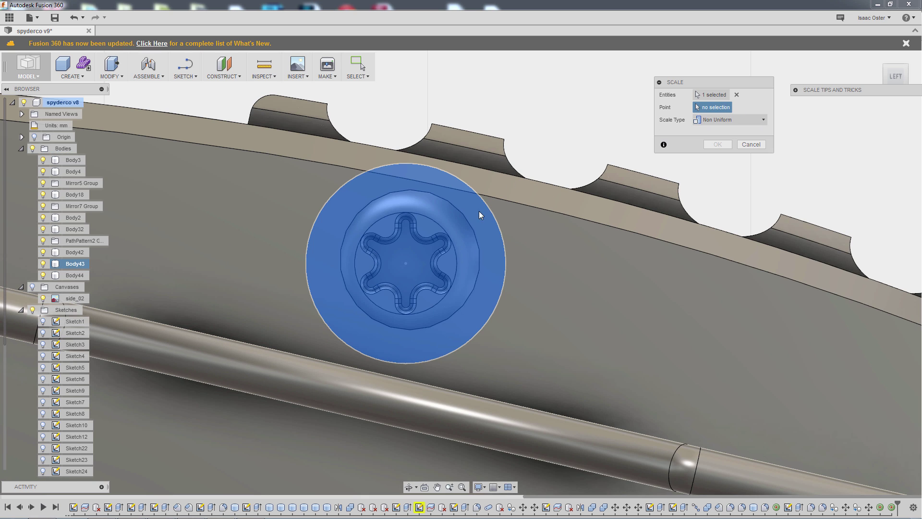
{"action": "left_click", "coordinate": [405, 263]}
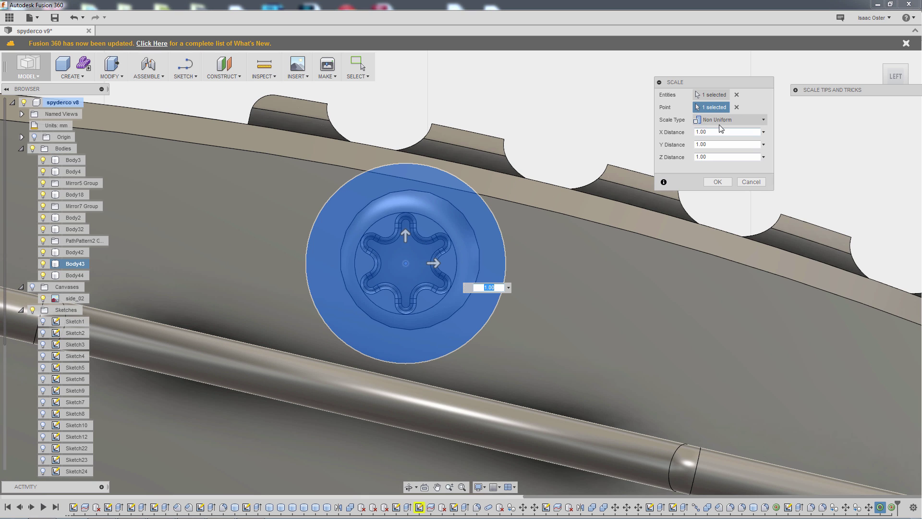
{"action": "left_click", "coordinate": [714, 132]}
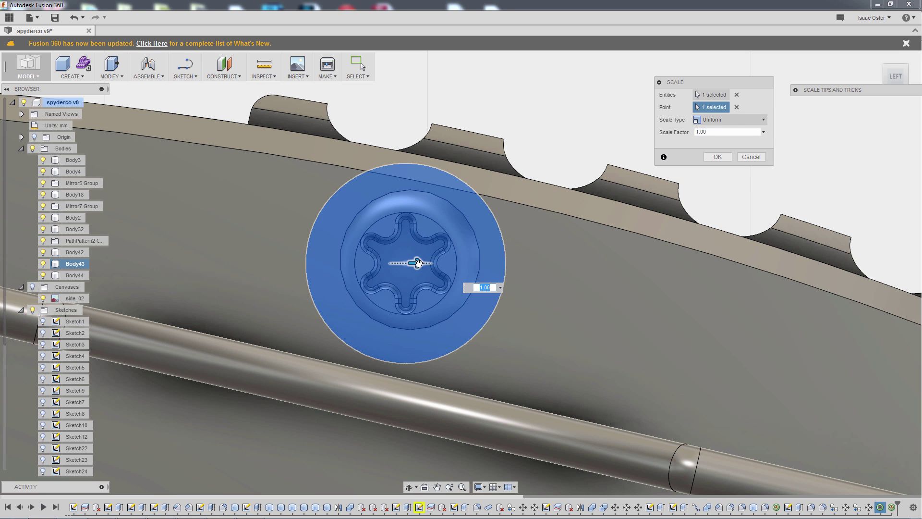
{"action": "left_click_drag", "start_coordinate": [422, 262], "coordinate": [322, 253]}
{"action": "left_click", "coordinate": [717, 157]}
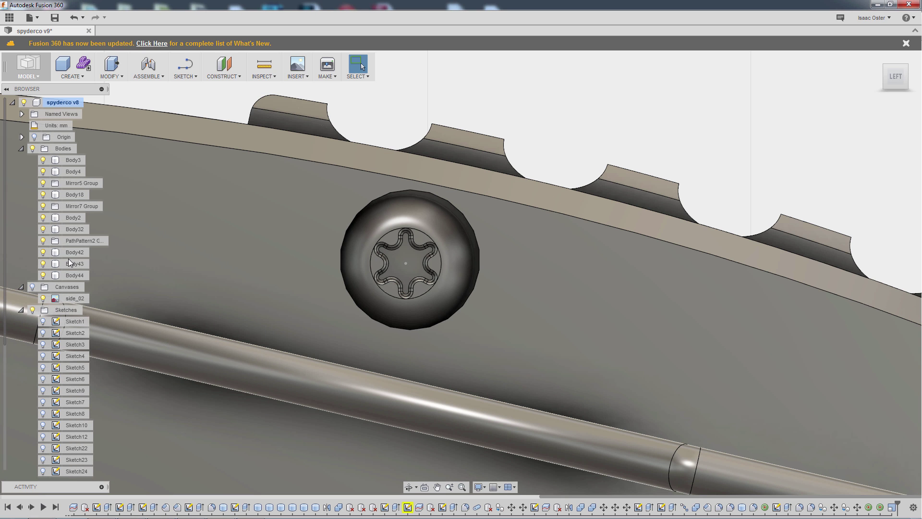
- Move the spine screw, Body43, 0.119 mm in Y, 0.134 mm in Z and -0.50 mm in X to seat it in its recess
{"action": "right_click", "coordinate": [71, 263]}
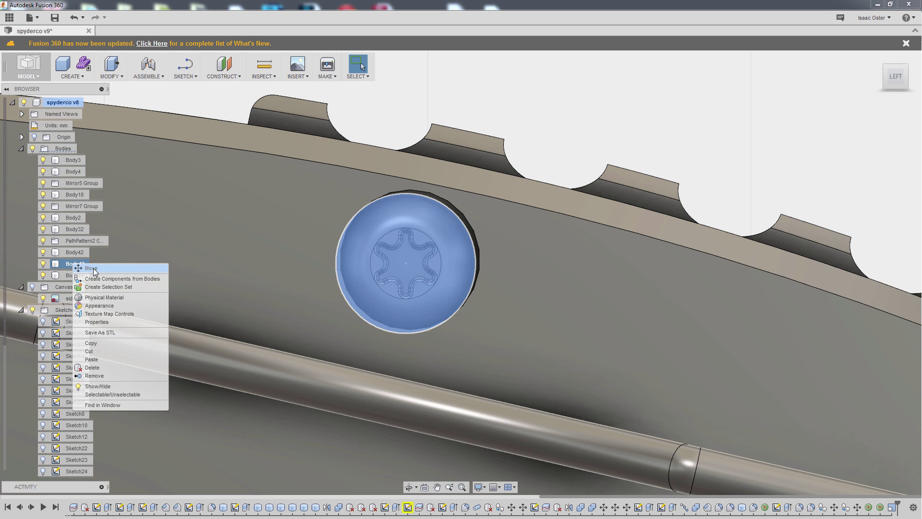
{"action": "key", "text": "m"}
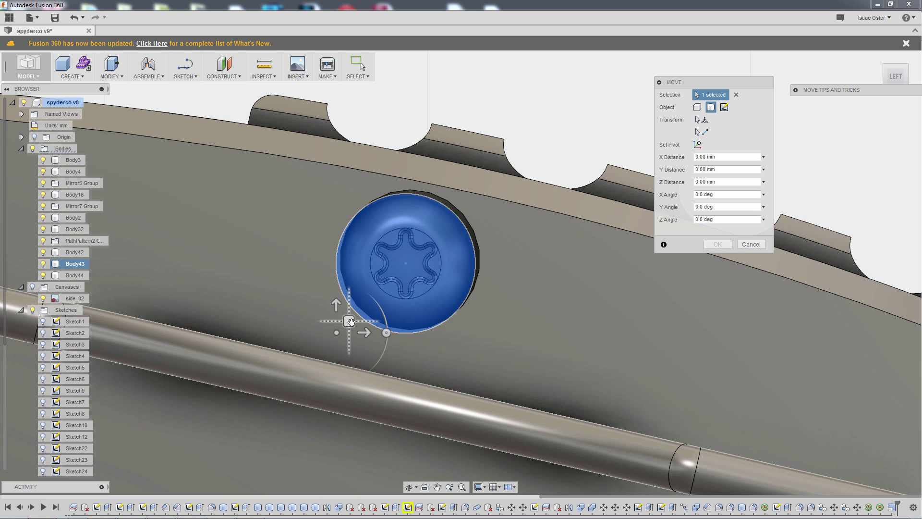
{"action": "left_click_drag", "start_coordinate": [350, 320], "coordinate": [354, 317]}
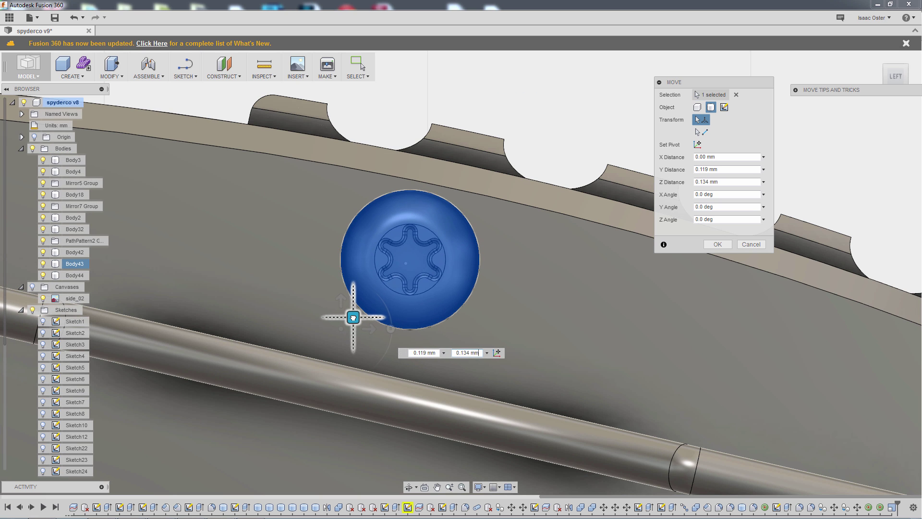
{"action": "middle_click_drag", "start_coordinate": [353, 318], "coordinate": [530, 370], "text": "shift"}
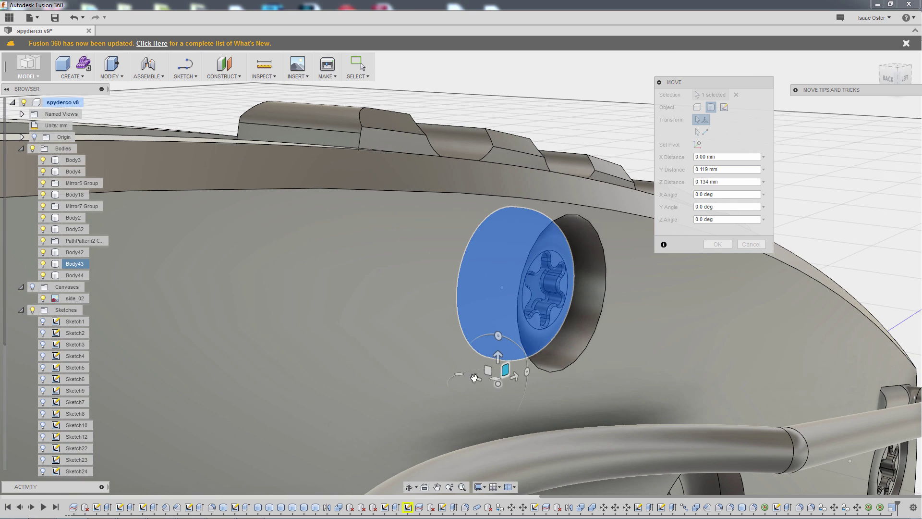
{"action": "left_click_drag", "start_coordinate": [475, 378], "coordinate": [490, 382]}
{"action": "middle_click_drag", "start_coordinate": [490, 382], "coordinate": [673, 420], "text": "shift"}
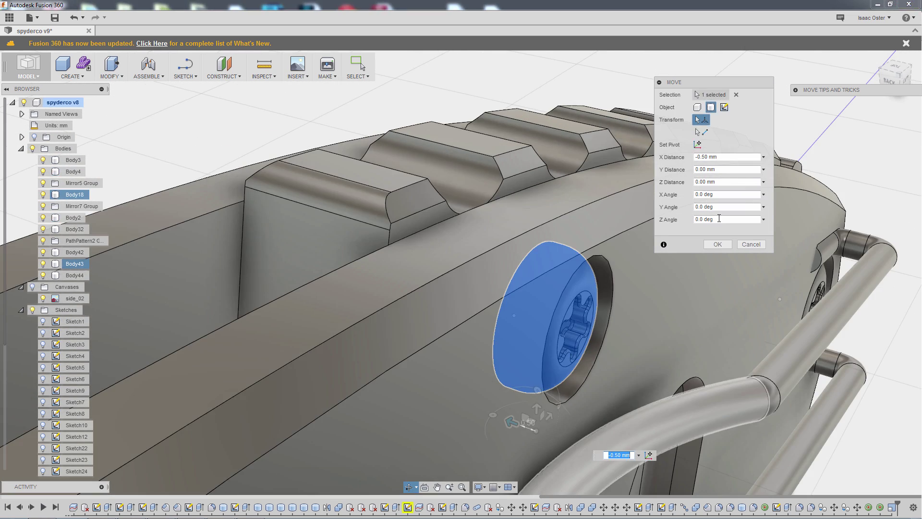
{"action": "left_click", "coordinate": [715, 247]}
- Inspect how the rear screw, Body44, sits in its recess between the two ends of the pocket clip
{"action": "middle_click_drag", "start_coordinate": [708, 262], "coordinate": [579, 283], "text": "shift"}
{"action": "scroll", "coordinate": [642, 234], "scroll_direction": "down", "scroll_amount": 6}
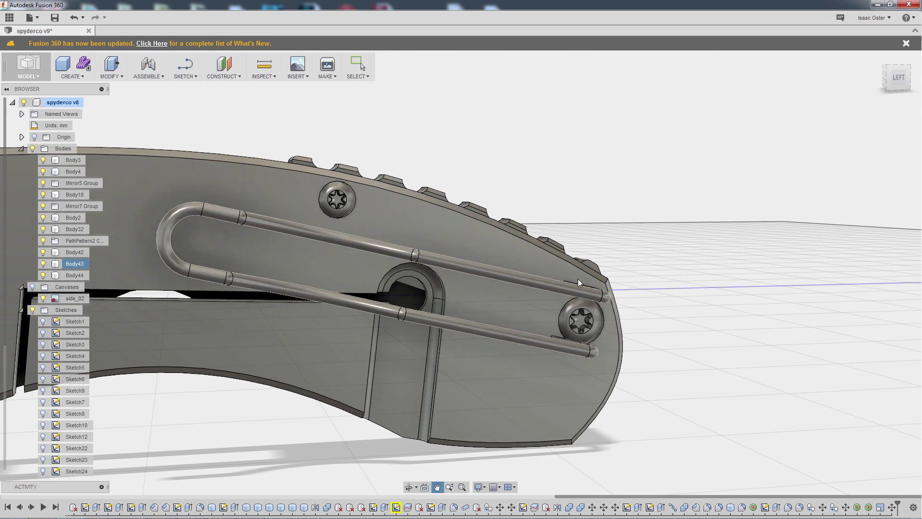
{"action": "left_click", "coordinate": [897, 83]}
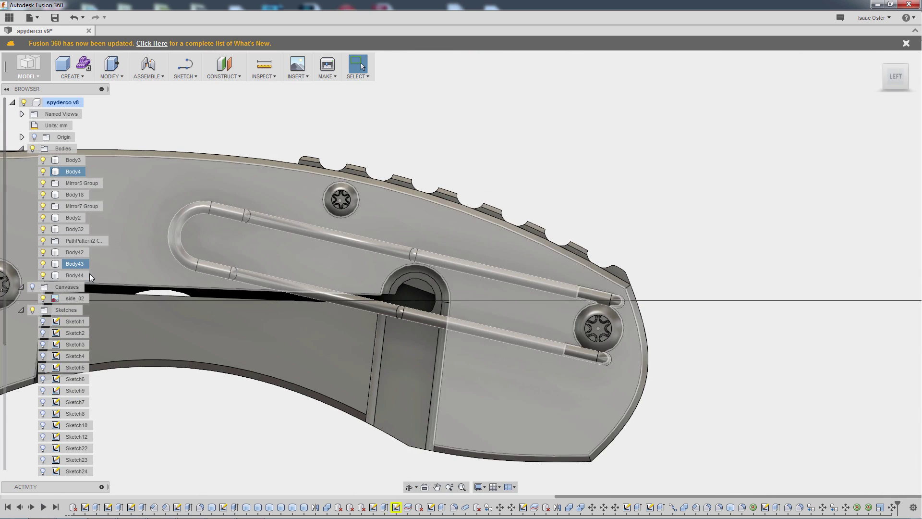
{"action": "left_click", "coordinate": [84, 274]}
{"action": "scroll", "coordinate": [651, 274], "scroll_direction": "up", "scroll_amount": 5}
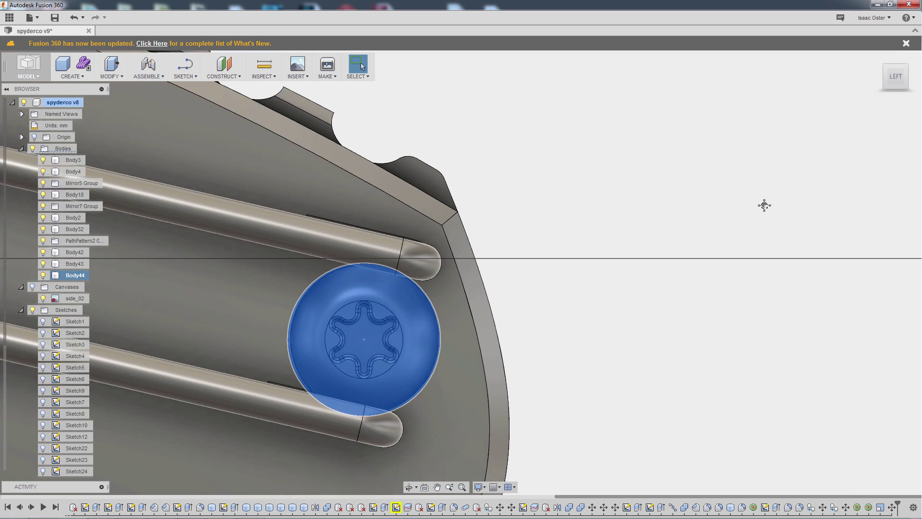
{"action": "middle_click_drag", "start_coordinate": [769, 203], "coordinate": [847, 164]}
{"action": "scroll", "coordinate": [680, 224], "scroll_direction": "up", "scroll_amount": 3}
{"action": "middle_click_drag", "start_coordinate": [730, 262], "coordinate": [835, 258]}
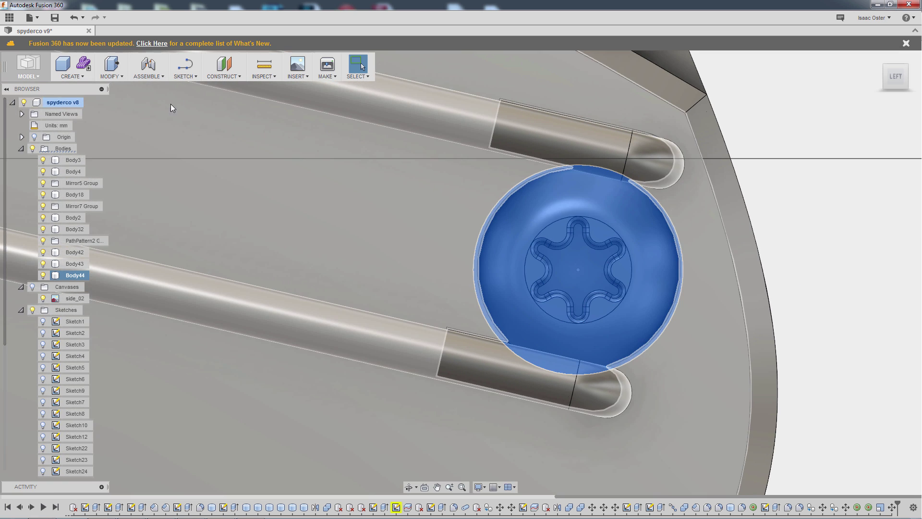
{"action": "scroll", "coordinate": [838, 268], "scroll_direction": "up", "scroll_amount": 2}
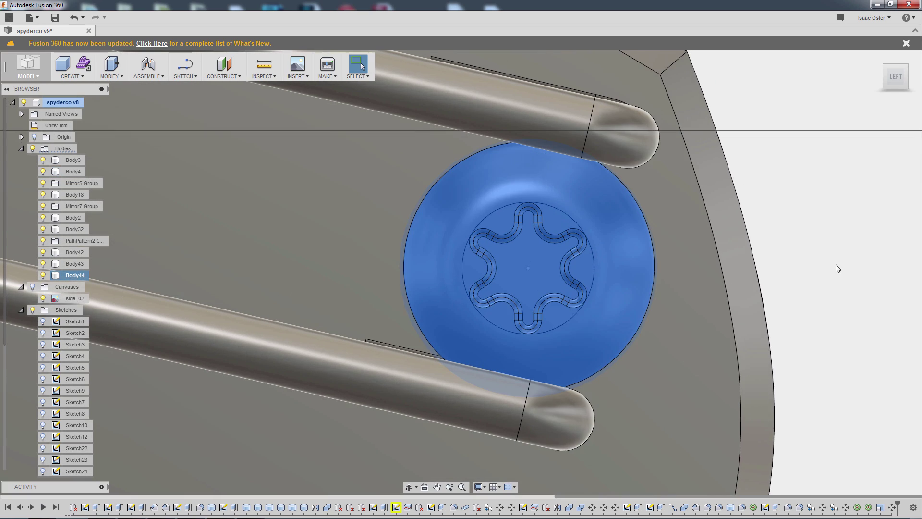
{"action": "scroll", "coordinate": [838, 268], "scroll_direction": "down", "scroll_amount": 5}
{"action": "middle_click_drag", "start_coordinate": [783, 261], "coordinate": [737, 270], "text": "shift"}
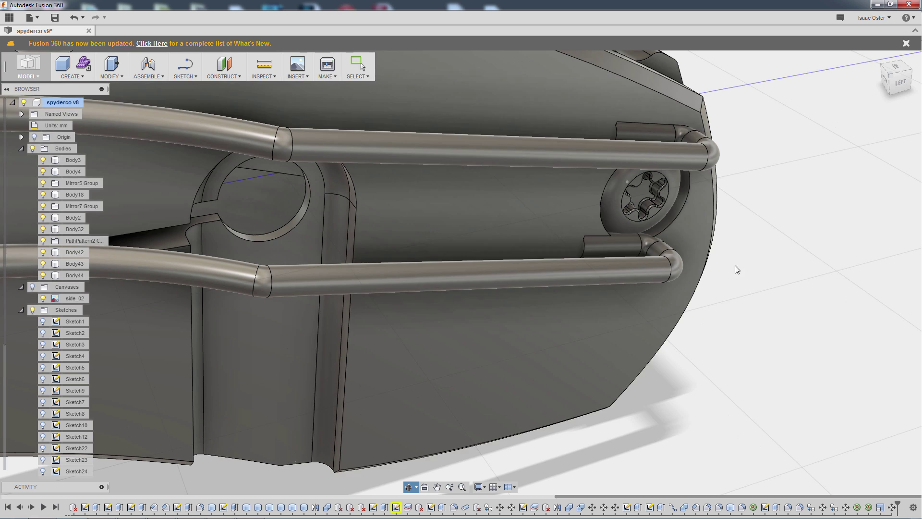
- Move the rear screw, Body44, 1.00 mm in Y to adjust its depth in the recess
{"action": "right_click", "coordinate": [628, 231]}
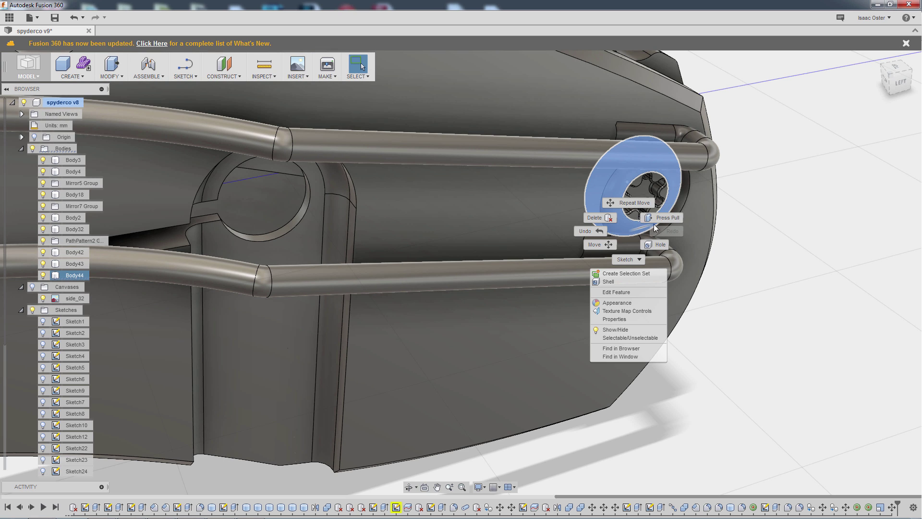
{"action": "left_click", "coordinate": [605, 244]}
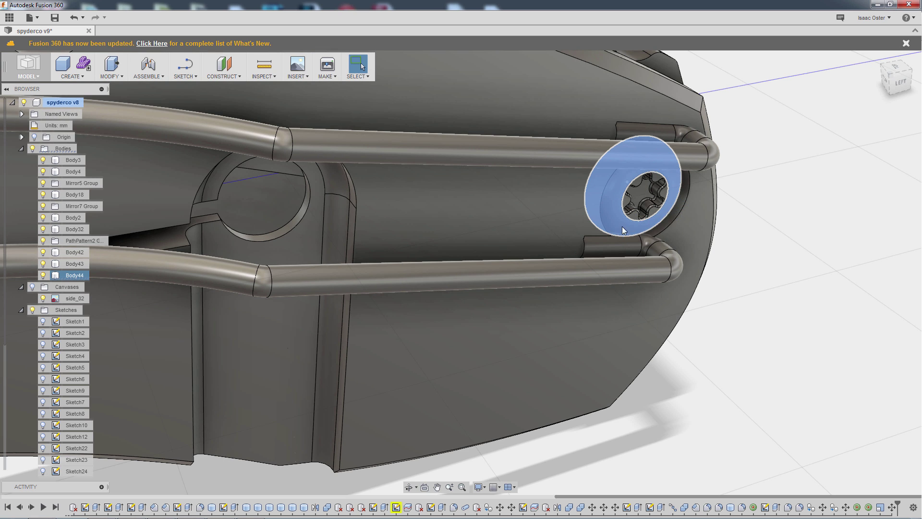
{"action": "left_click", "coordinate": [649, 211]}
{"action": "middle_click_drag", "start_coordinate": [801, 385], "coordinate": [617, 331], "text": "shift"}
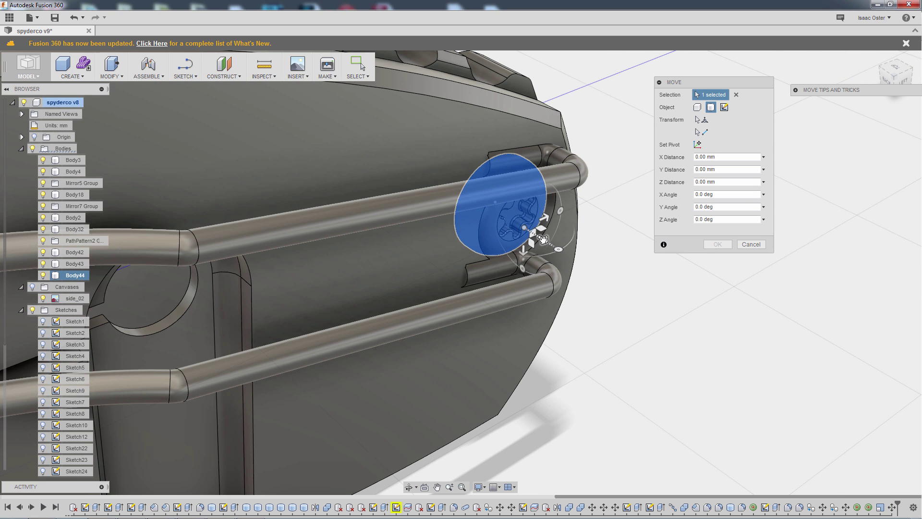
{"action": "left_click_drag", "start_coordinate": [545, 239], "coordinate": [556, 246]}
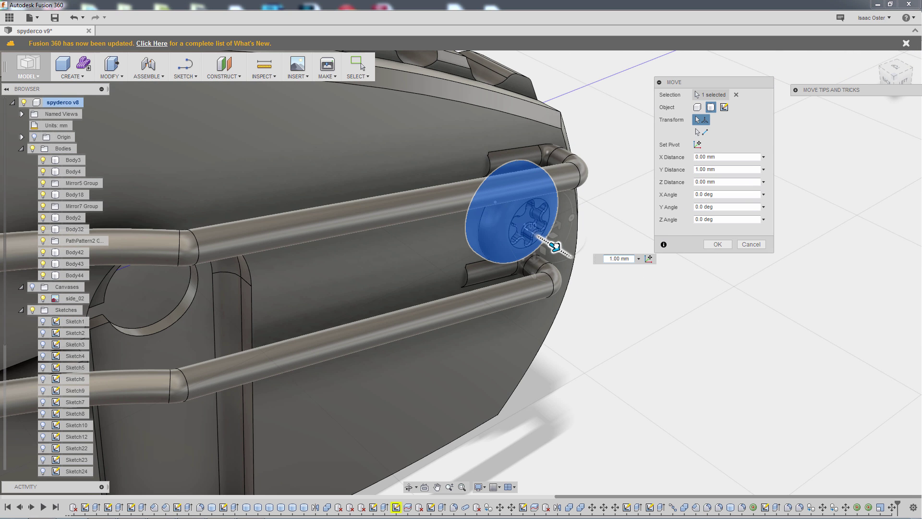
{"action": "middle_click_drag", "start_coordinate": [637, 352], "coordinate": [665, 338], "text": "shift"}
{"action": "left_click", "coordinate": [715, 244]}
- Mirror the three screw bodies, Body42, Body43 and Body44, across the origin plane parallel to the handle sides
{"action": "middle_click_drag", "start_coordinate": [744, 317], "coordinate": [618, 357], "text": "shift"}
{"action": "left_click", "coordinate": [612, 388]}
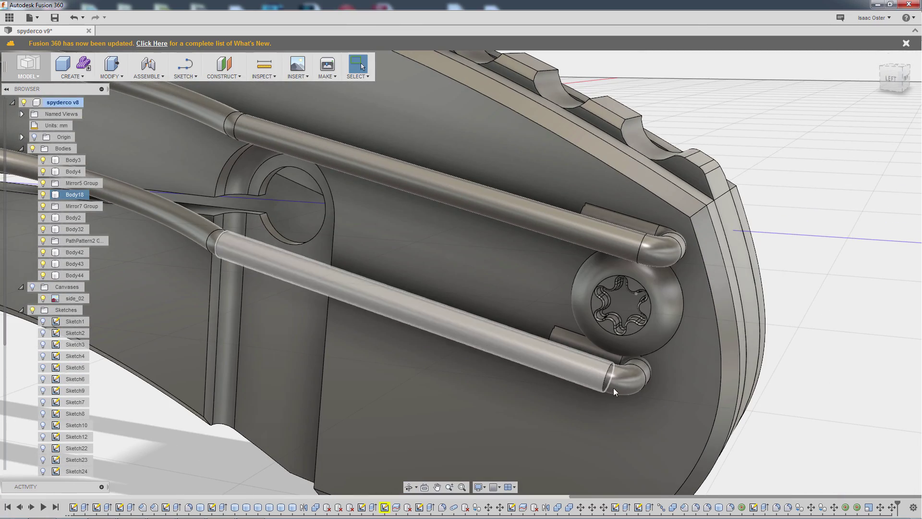
{"action": "left_click", "coordinate": [794, 402]}
{"action": "middle_click_drag", "start_coordinate": [794, 402], "coordinate": [845, 386], "text": "shift"}
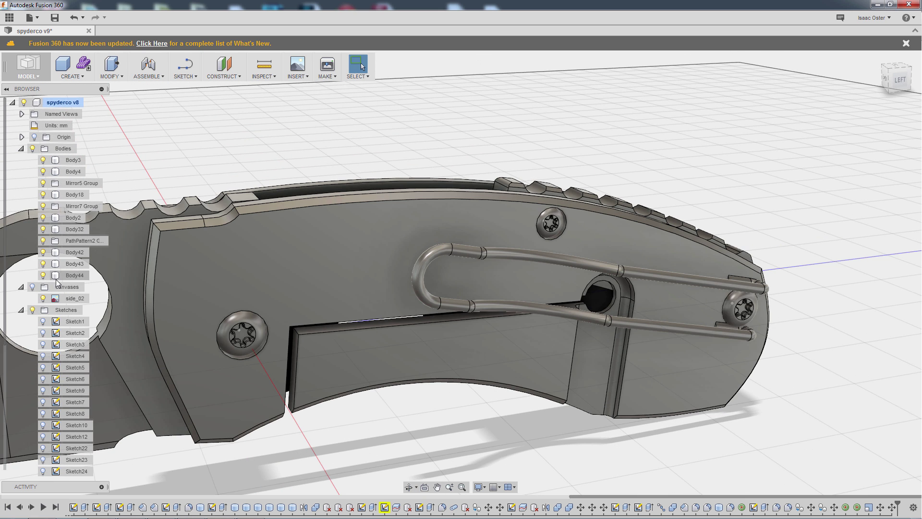
{"action": "left_click", "coordinate": [103, 77]}
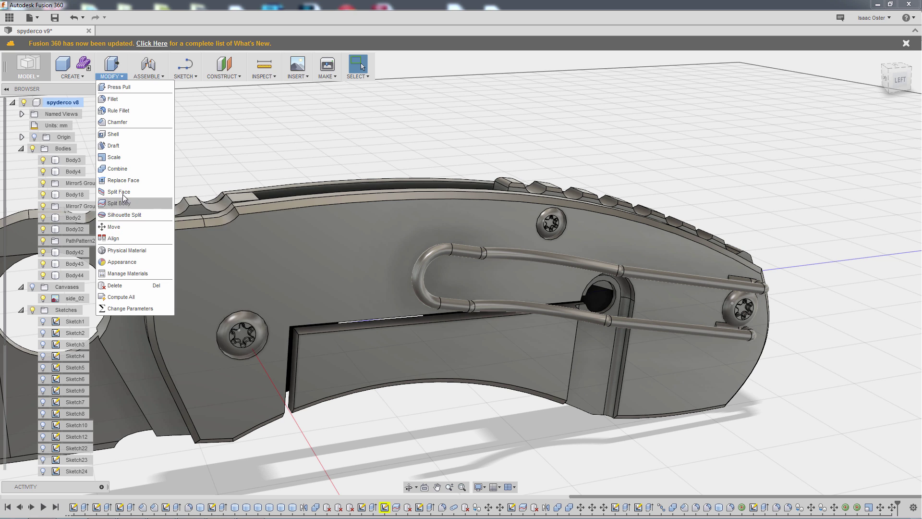
{"action": "left_click", "coordinate": [72, 74]}
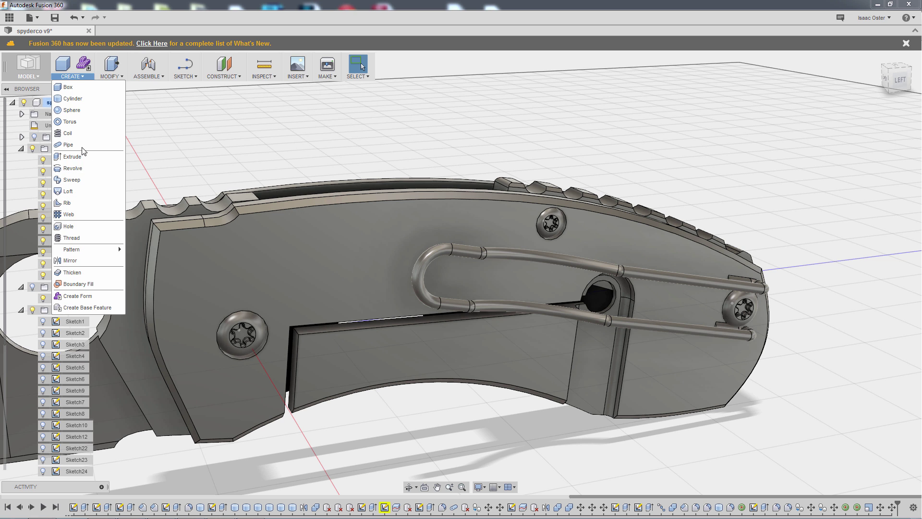
{"action": "left_click", "coordinate": [72, 263]}
{"action": "left_click", "coordinate": [235, 333]}
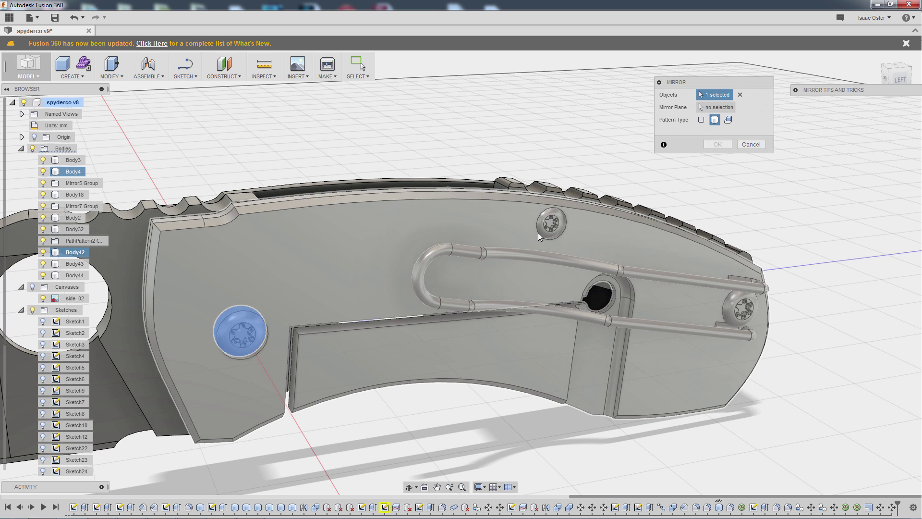
{"action": "left_click", "coordinate": [546, 226]}
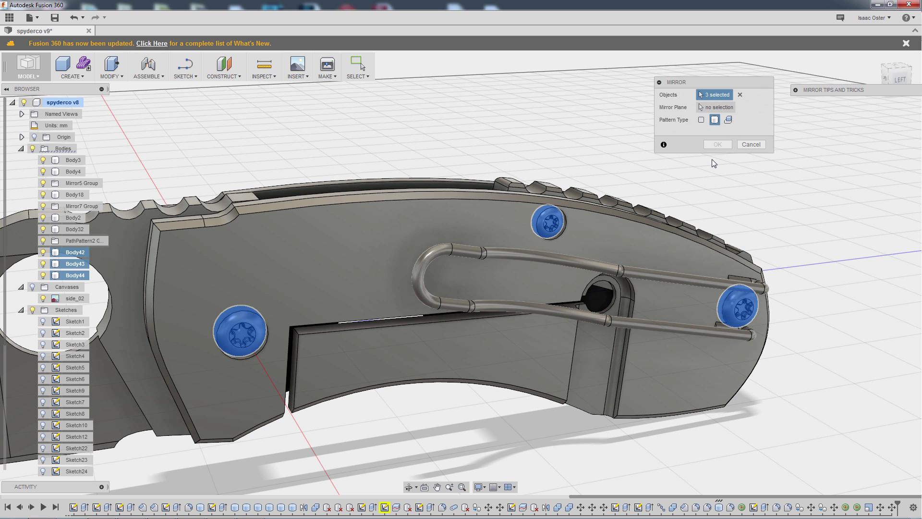
{"action": "left_click", "coordinate": [716, 108]}
{"action": "middle_click_drag", "start_coordinate": [395, 104], "coordinate": [514, 117]}
{"action": "left_click", "coordinate": [401, 313]}
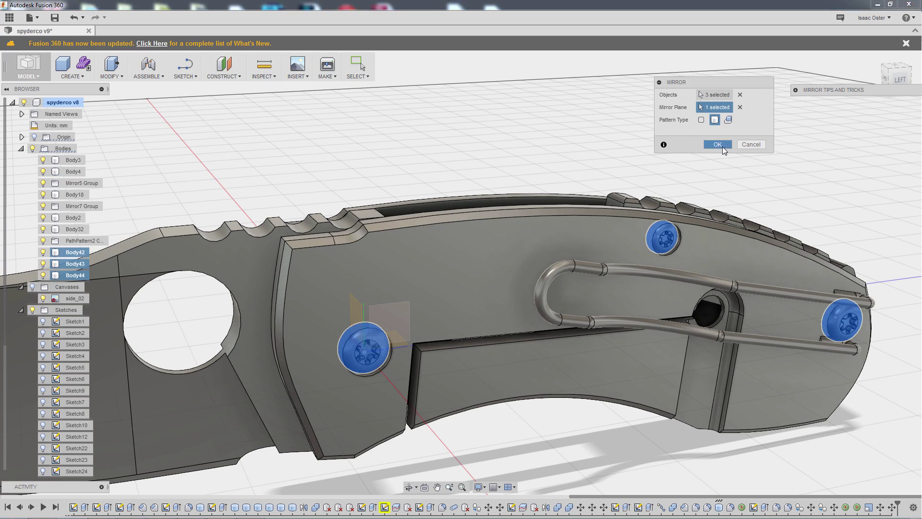
{"action": "left_click", "coordinate": [717, 145]}
- Fillet the exposed edge of the spacer, Body32, between the handle scales at the rear end with a 1 mm constant radius
{"action": "middle_click_drag", "start_coordinate": [777, 186], "coordinate": [208, 140], "text": "shift"}
{"action": "scroll", "coordinate": [350, 232], "scroll_direction": "down", "scroll_amount": 2}
{"action": "scroll", "coordinate": [419, 295], "scroll_direction": "up", "scroll_amount": 5}
{"action": "middle_click_drag", "start_coordinate": [607, 355], "coordinate": [619, 211], "text": "shift"}
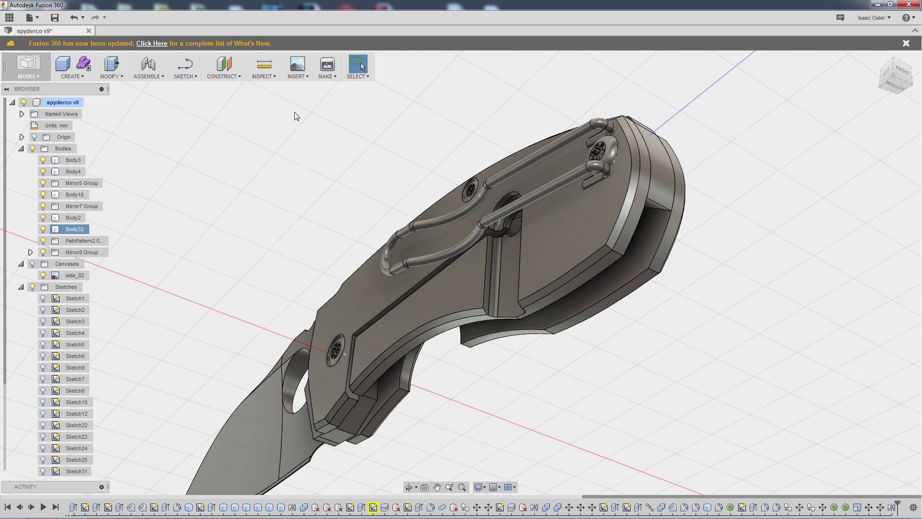
{"action": "left_click", "coordinate": [110, 76]}
{"action": "left_click", "coordinate": [118, 98]}
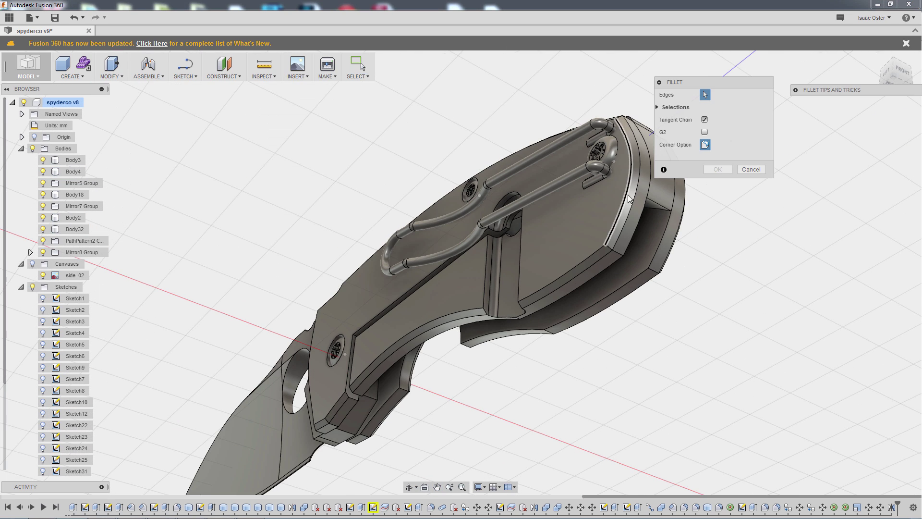
{"action": "left_click", "coordinate": [657, 201]}
{"action": "scroll", "coordinate": [663, 259], "scroll_direction": "up", "scroll_amount": 4}
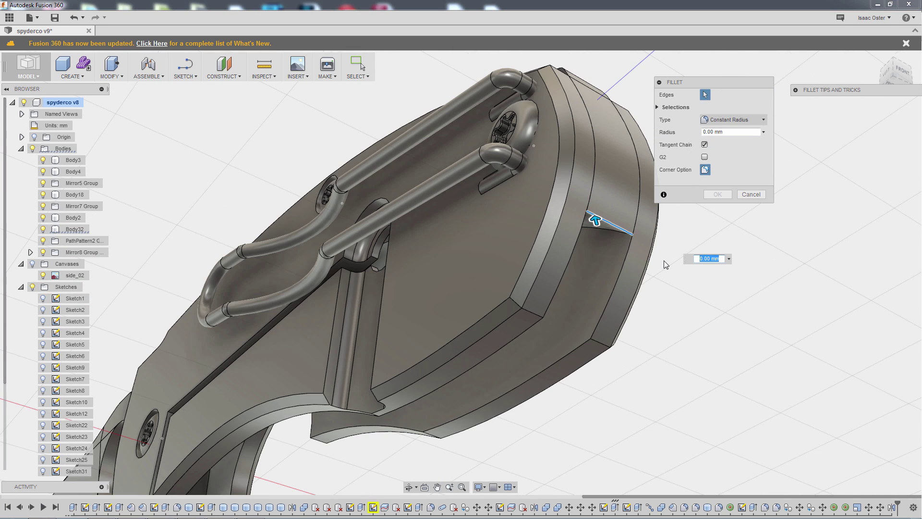
{"action": "type", "text": "1"}
{"action": "left_click", "coordinate": [717, 195]}
- Examine the underside of the handle around the pivot end and the base of the blade
{"action": "scroll", "coordinate": [706, 298], "scroll_direction": "down", "scroll_amount": 5}
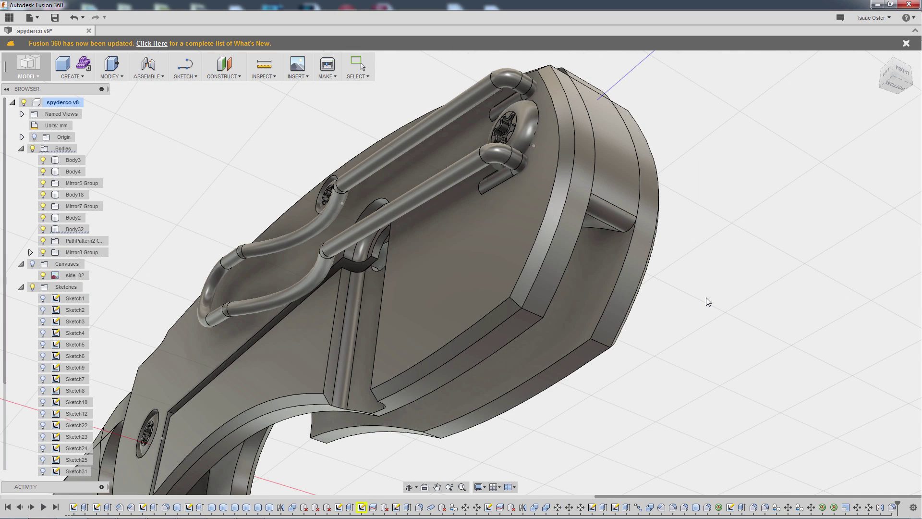
{"action": "middle_click_drag", "start_coordinate": [705, 298], "coordinate": [740, 269], "text": "shift"}
{"action": "middle_click_drag", "start_coordinate": [333, 330], "coordinate": [476, 363]}
{"action": "scroll", "coordinate": [477, 363], "scroll_direction": "up", "scroll_amount": 3}
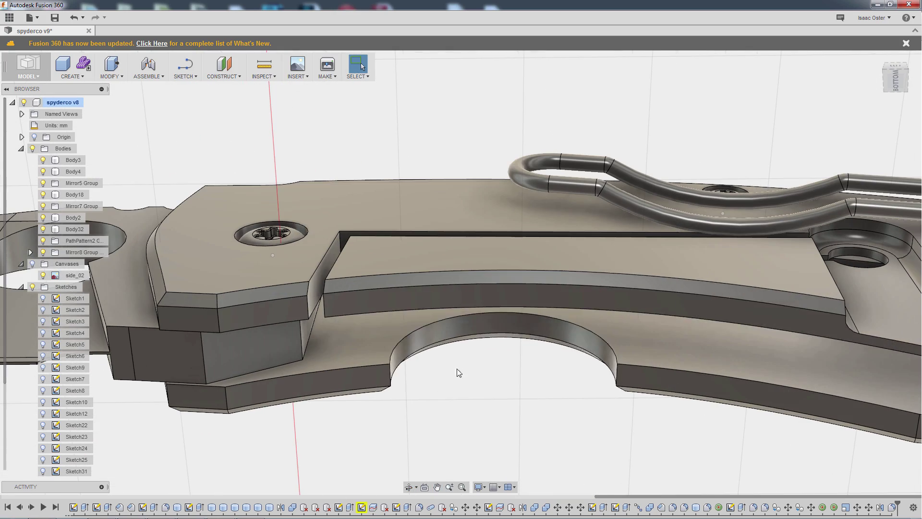
{"action": "middle_click_drag", "start_coordinate": [627, 348], "coordinate": [629, 250], "text": "shift"}
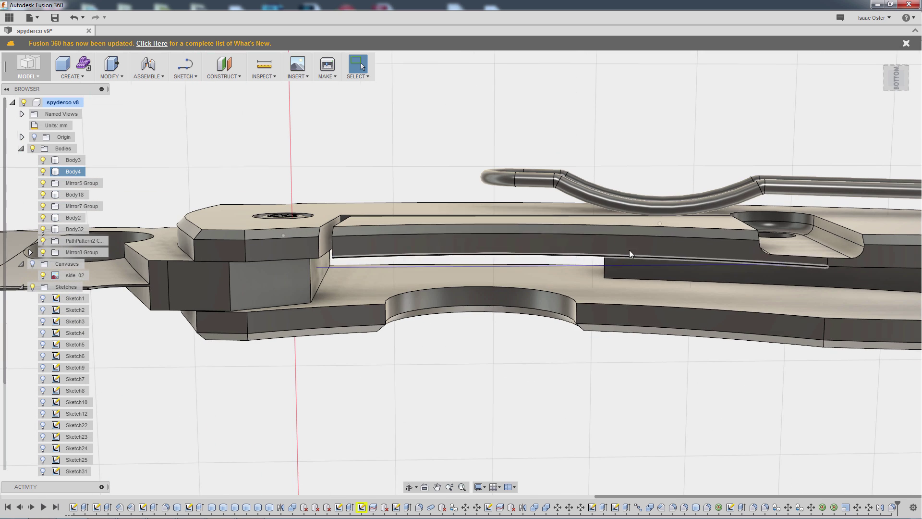
- Offset the flat end face of the blade's base, Body3, outward past the vertical lock-bar slot in the handle
{"action": "left_click", "coordinate": [324, 266]}
{"action": "middle_click_drag", "start_coordinate": [324, 266], "coordinate": [627, 374], "text": "shift"}
{"action": "middle_click_drag", "start_coordinate": [717, 391], "coordinate": [390, 308], "text": "shift"}
{"action": "scroll", "coordinate": [390, 303], "scroll_direction": "up", "scroll_amount": 3}
{"action": "right_click", "coordinate": [322, 234]}
{"action": "left_click", "coordinate": [342, 229]}
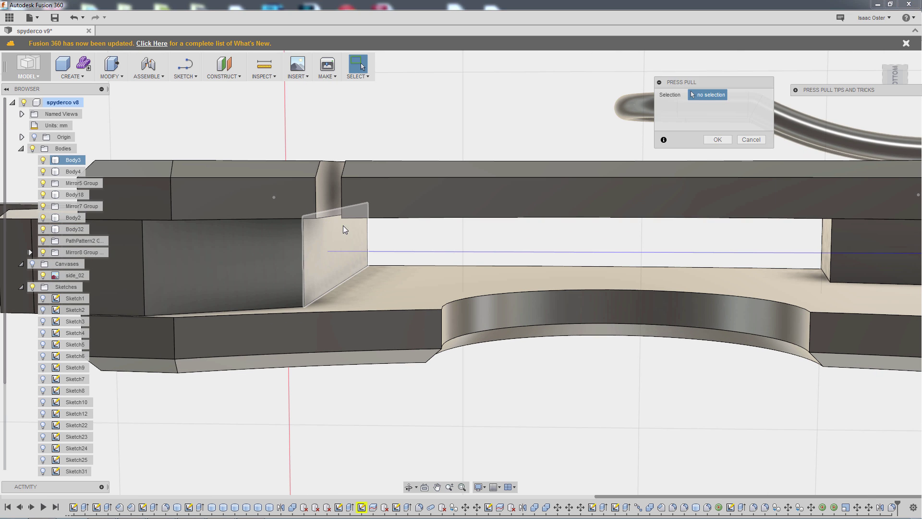
{"action": "left_click", "coordinate": [342, 229]}
{"action": "left_click_drag", "start_coordinate": [345, 237], "coordinate": [377, 232]}
{"action": "middle_click_drag", "start_coordinate": [377, 231], "coordinate": [381, 235], "text": "shift"}
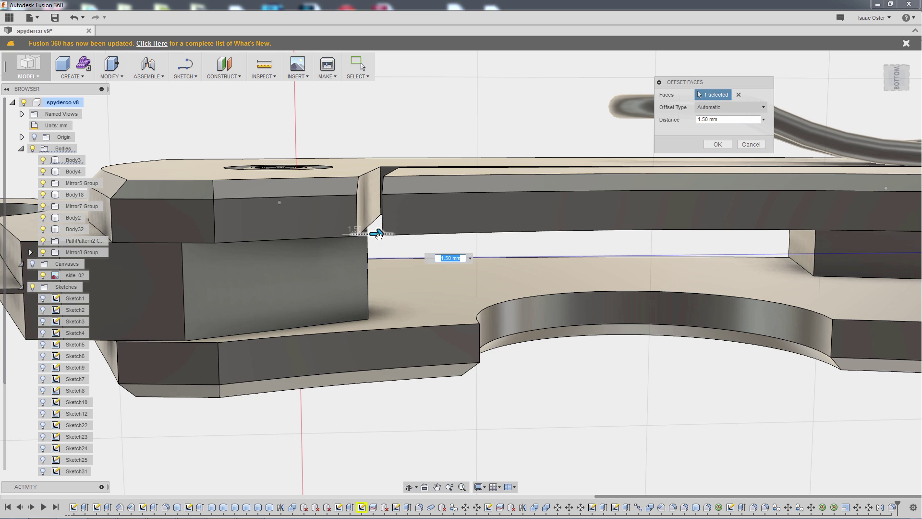
{"action": "left_click_drag", "start_coordinate": [378, 234], "coordinate": [395, 236]}
{"action": "middle_click_drag", "start_coordinate": [394, 236], "coordinate": [395, 268], "text": "shift"}
{"action": "left_click_drag", "start_coordinate": [395, 267], "coordinate": [422, 265]}
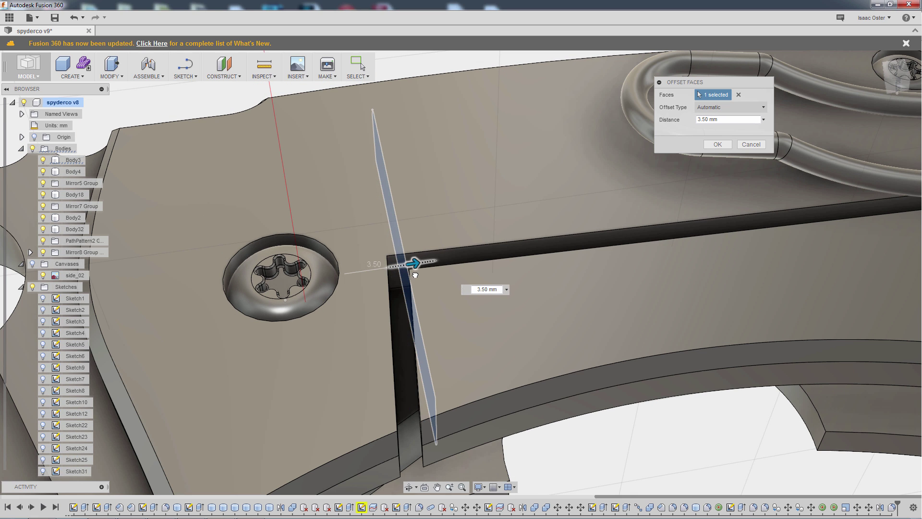
{"action": "left_click_drag", "start_coordinate": [455, 272], "coordinate": [456, 273]}
{"action": "middle_click_drag", "start_coordinate": [528, 402], "coordinate": [553, 388], "text": "shift"}
{"action": "left_click", "coordinate": [723, 146]}
{"action": "left_click", "coordinate": [718, 144]}
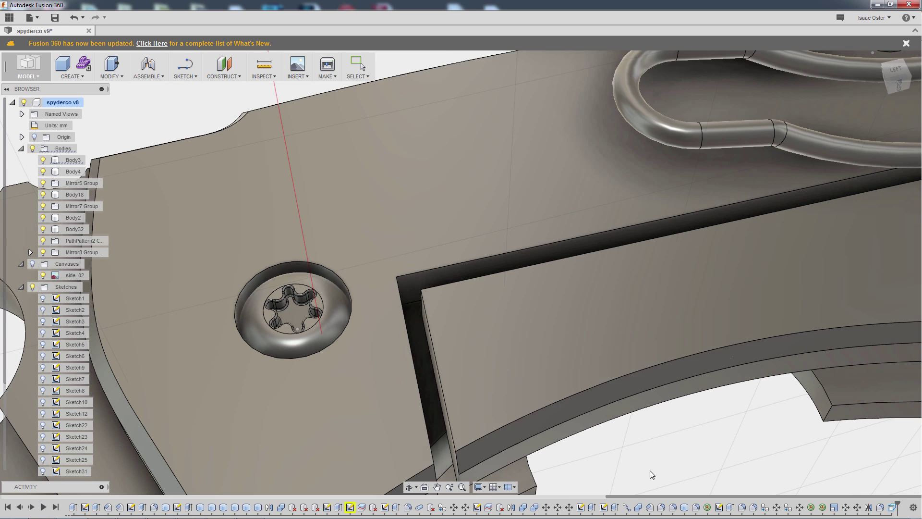
{"action": "middle_click_drag", "start_coordinate": [651, 480], "coordinate": [618, 380], "text": "shift"}
{"action": "middle_click_drag", "start_coordinate": [495, 220], "coordinate": [504, 262], "text": "shift"}
{"action": "left_click", "coordinate": [896, 73]}
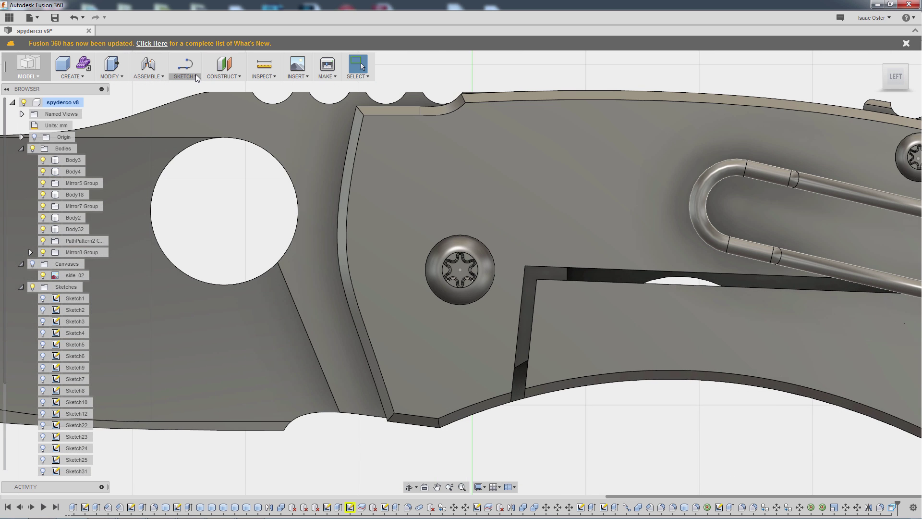
{"action": "left_click", "coordinate": [195, 75]}
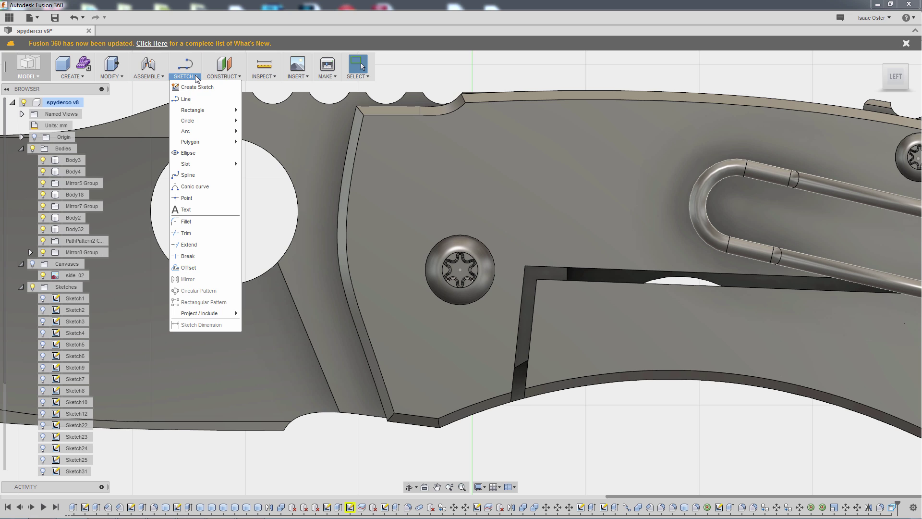
- Split the blade body, Body3, using the lock bar's end face inside the vertical slot as the extended splitting tool
{"action": "mouse_move", "coordinate": [572, 448]}
{"action": "middle_mouse_down", "text": "shift"}
{"action": "mouse_move", "coordinate": [588, 392]}
{"action": "mouse_move", "coordinate": [518, 379]}
{"action": "middle_mouse_up", "text": "shift"}
{"action": "left_click", "coordinate": [117, 78]}
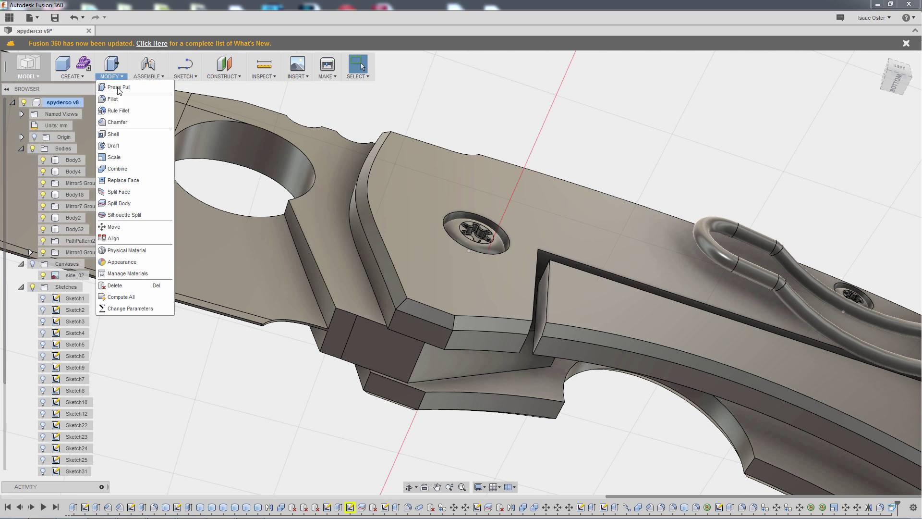
{"action": "left_click", "coordinate": [126, 203]}
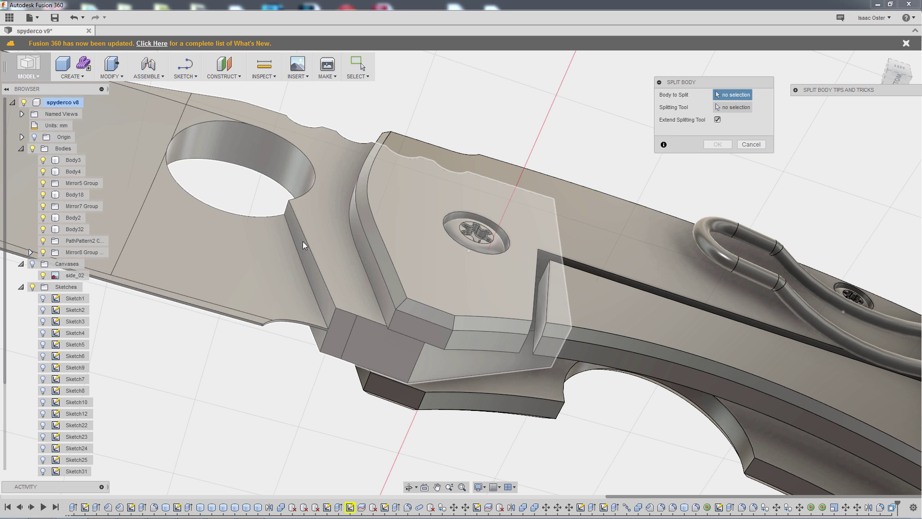
{"action": "left_click", "coordinate": [366, 273]}
{"action": "left_click", "coordinate": [732, 107]}
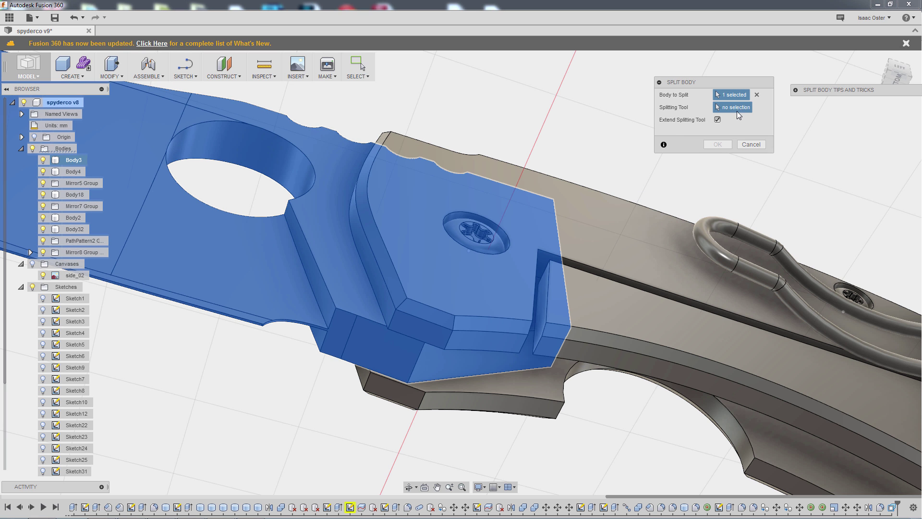
{"action": "left_click", "coordinate": [543, 292]}
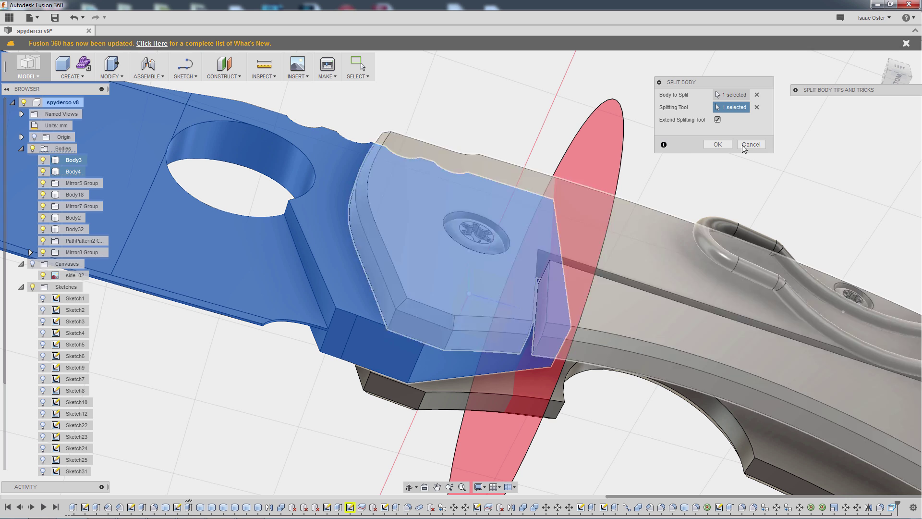
{"action": "left_click", "coordinate": [729, 146]}
- Remove the surplus piece split off beyond the lock bar's end face, Body3
{"action": "middle_click_drag", "start_coordinate": [602, 402], "coordinate": [561, 408], "text": "shift"}
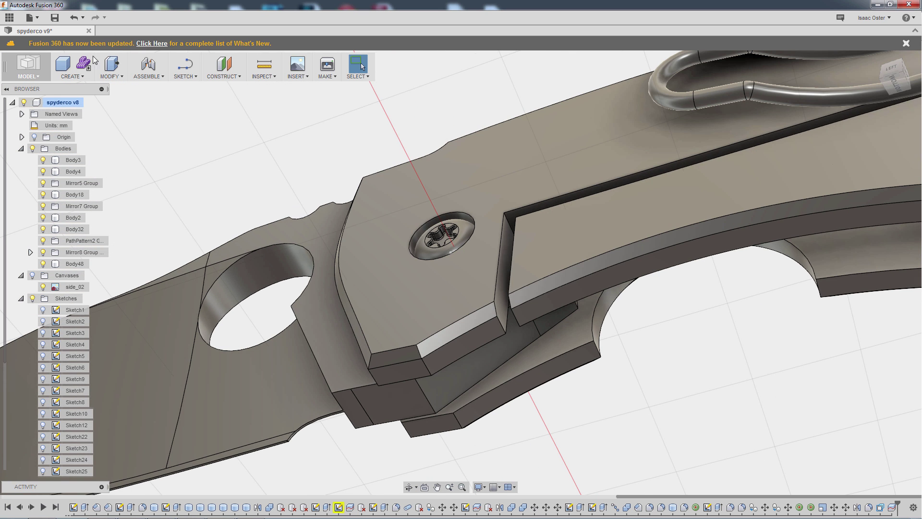
{"action": "left_click", "coordinate": [548, 319]}
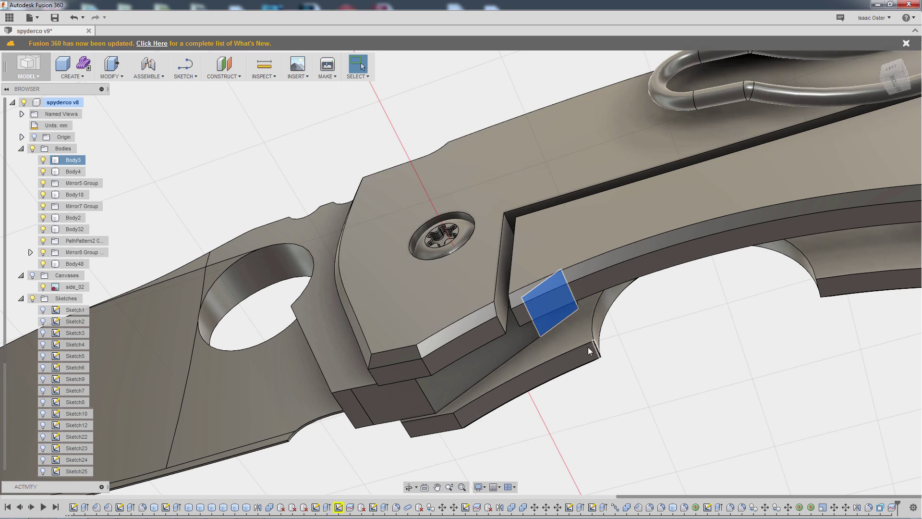
{"action": "right_click", "coordinate": [80, 159]}
{"action": "left_click", "coordinate": [117, 254]}
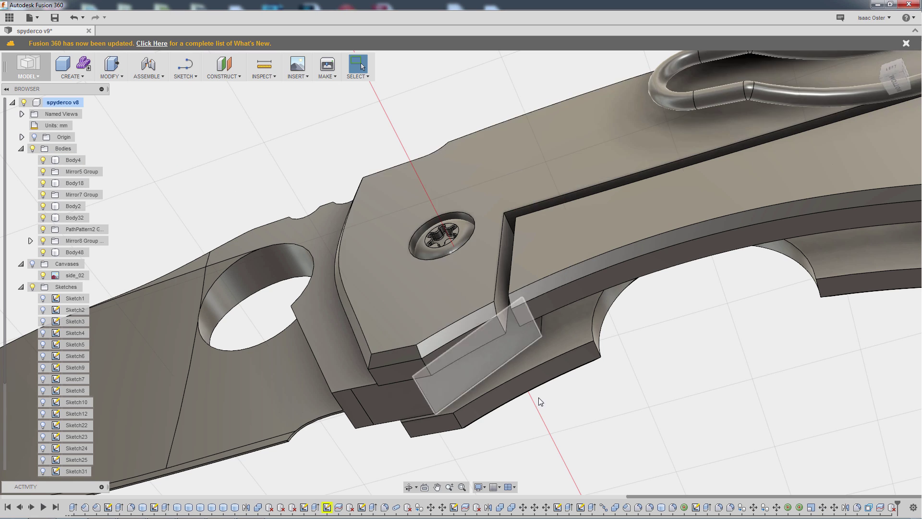
- Switch to Photoshop and compare the blade's base between the handle scales with the detail, side and top reference photos
{"action": "middle_click_drag", "start_coordinate": [539, 402], "coordinate": [557, 362], "text": "shift"}
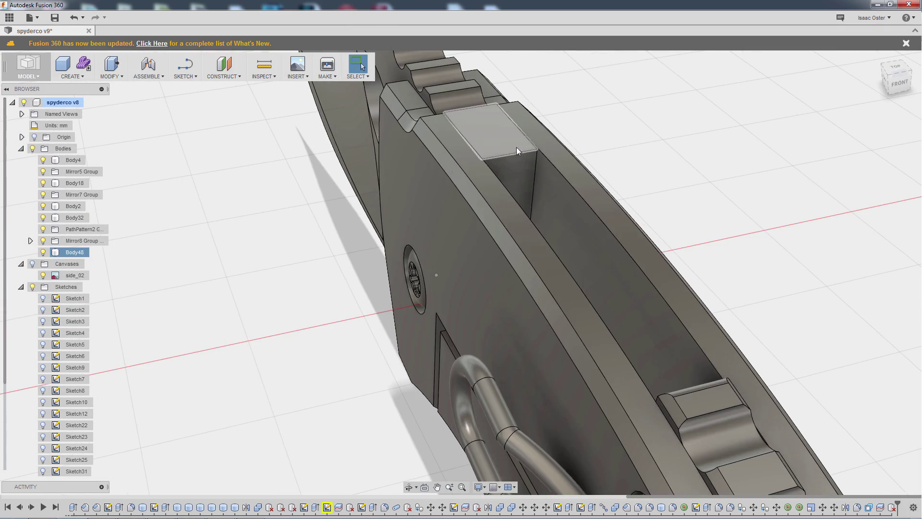
{"action": "scroll", "coordinate": [641, 174], "scroll_direction": "down", "scroll_amount": 5}
{"action": "middle_click_drag", "start_coordinate": [644, 193], "coordinate": [401, 232], "text": "shift"}
{"action": "key", "text": "alt+Tab"}
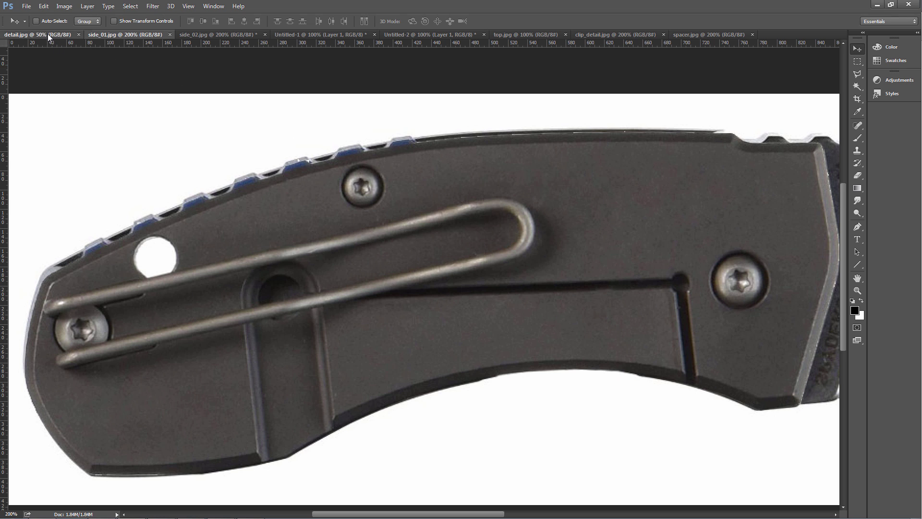
{"action": "left_click", "coordinate": [47, 33]}
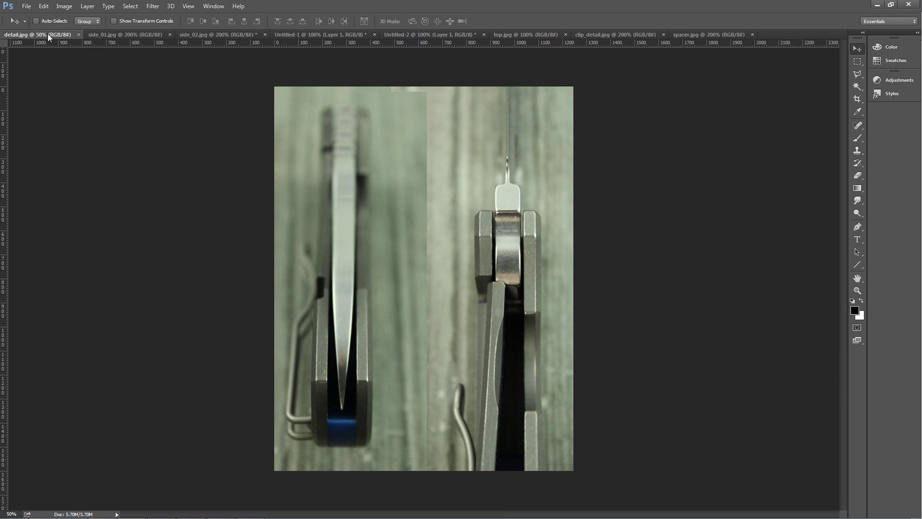
{"action": "left_click", "coordinate": [205, 34]}
{"action": "left_click", "coordinate": [323, 36]}
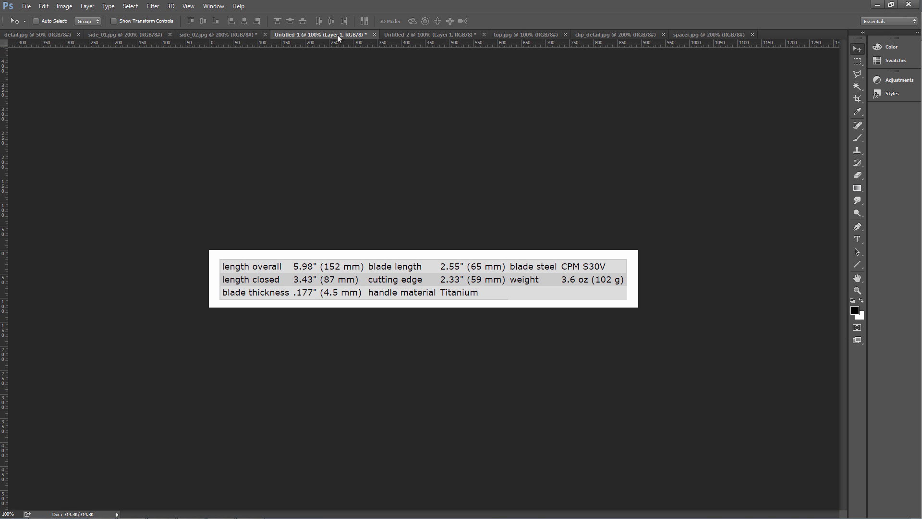
{"action": "left_click", "coordinate": [404, 34]}
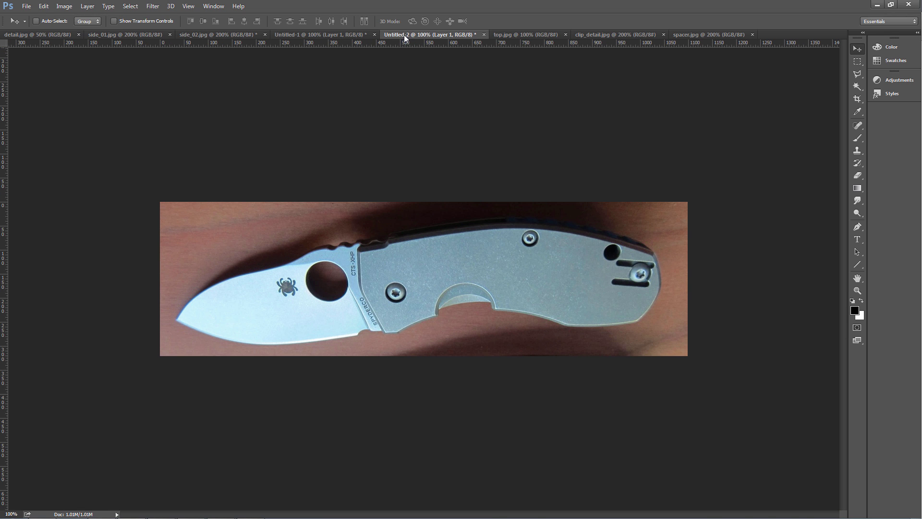
{"action": "left_click", "coordinate": [529, 34]}
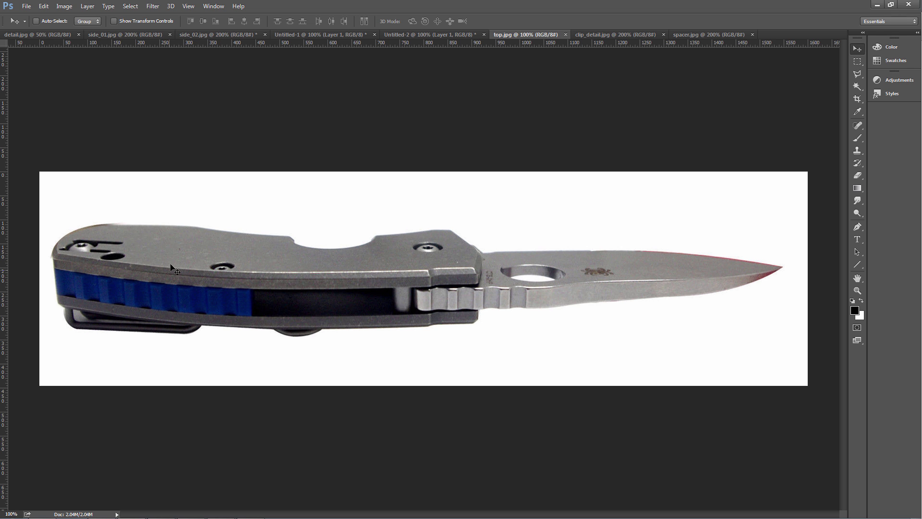
{"action": "left_click", "coordinate": [877, 4]}
- Switch back to Fusion 360 and fillet the rear upper edge of the blade's base, Body48, with a 2 mm constant radius
{"action": "middle_click_drag", "start_coordinate": [788, 209], "coordinate": [546, 272], "text": "shift"}
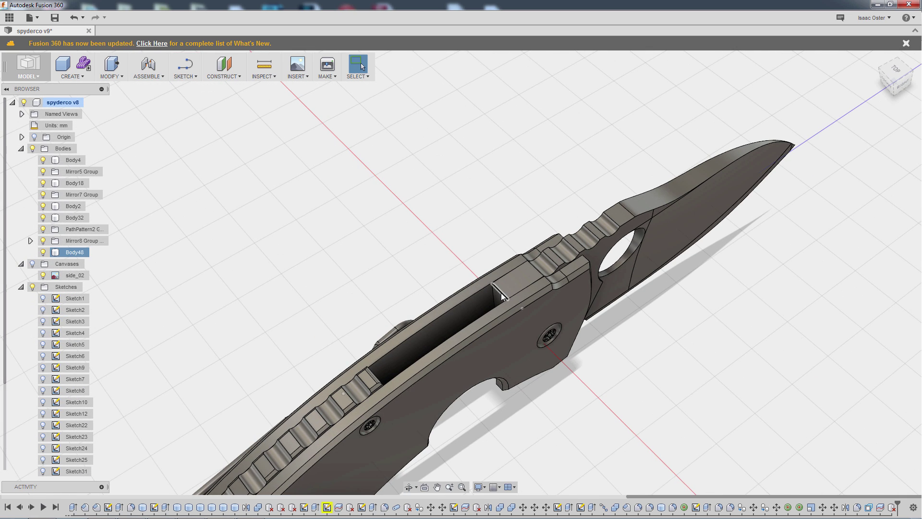
{"action": "left_click", "coordinate": [111, 72]}
{"action": "left_click", "coordinate": [120, 97]}
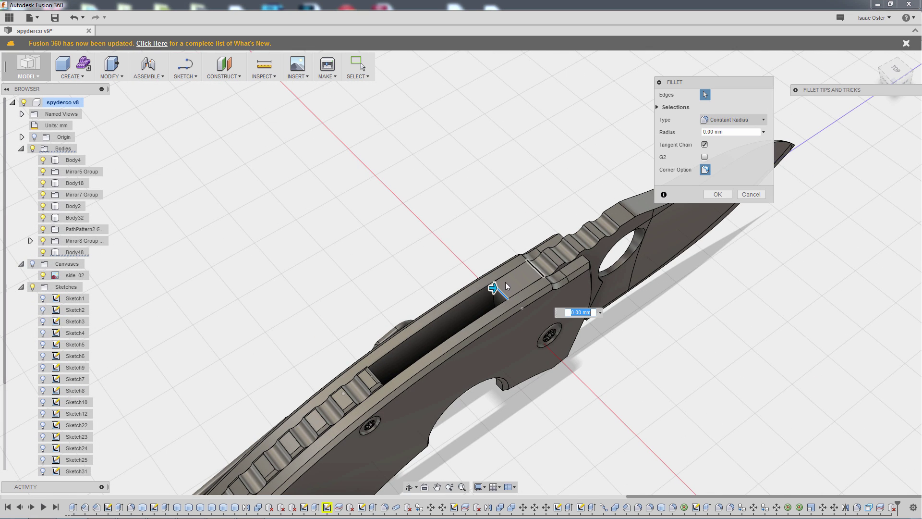
{"action": "type", "text": "2"}
{"action": "key", "text": "Return"}
{"action": "left_click", "coordinate": [717, 194]}
- Show the side_02 reference canvas over the knife in the left side view
{"action": "middle_click_drag", "start_coordinate": [710, 197], "coordinate": [808, 116], "text": "shift"}
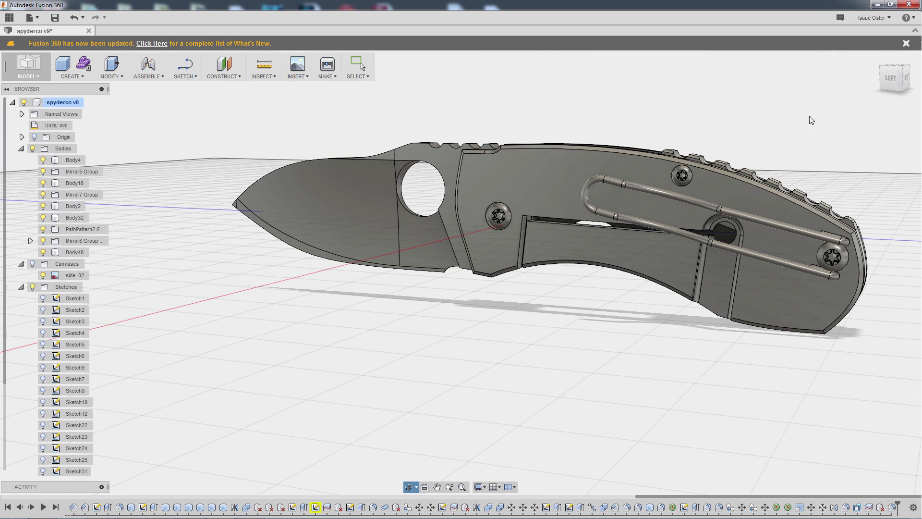
{"action": "left_click", "coordinate": [891, 78]}
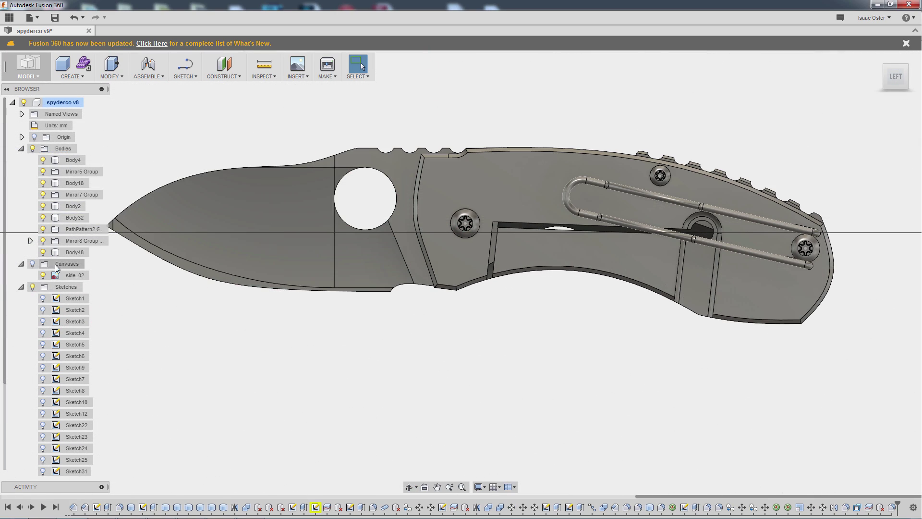
{"action": "left_click", "coordinate": [33, 264]}
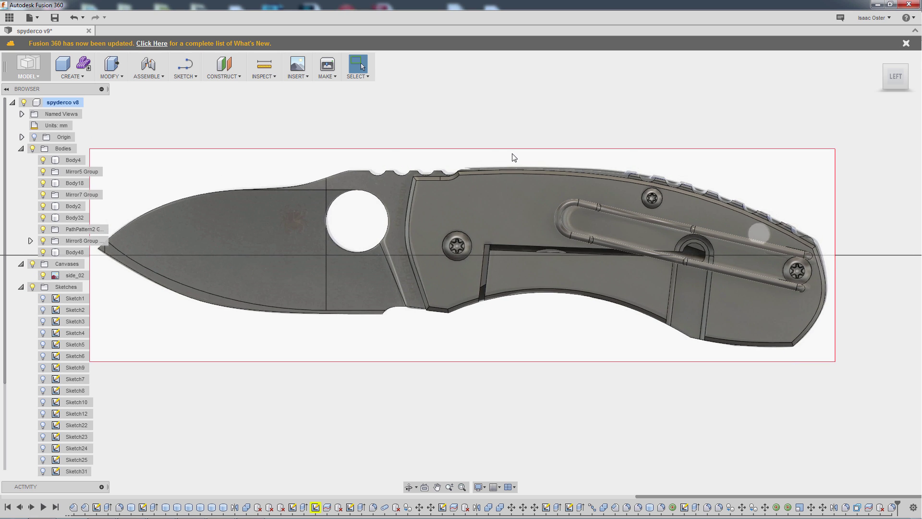
- Start a cylinder on the right handle face with a circle about 4.4 mm in diameter over the reference photo's lanyard hole
{"action": "middle_click_drag", "start_coordinate": [696, 134], "coordinate": [550, 138], "text": "shift"}
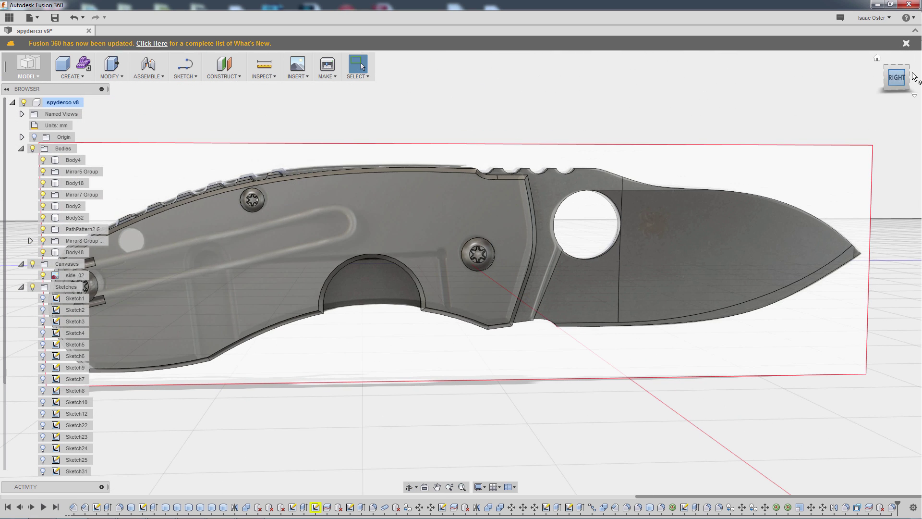
{"action": "left_click", "coordinate": [896, 81]}
{"action": "scroll", "coordinate": [392, 198], "scroll_direction": "up", "scroll_amount": 8}
{"action": "middle_click_drag", "start_coordinate": [395, 190], "coordinate": [404, 150]}
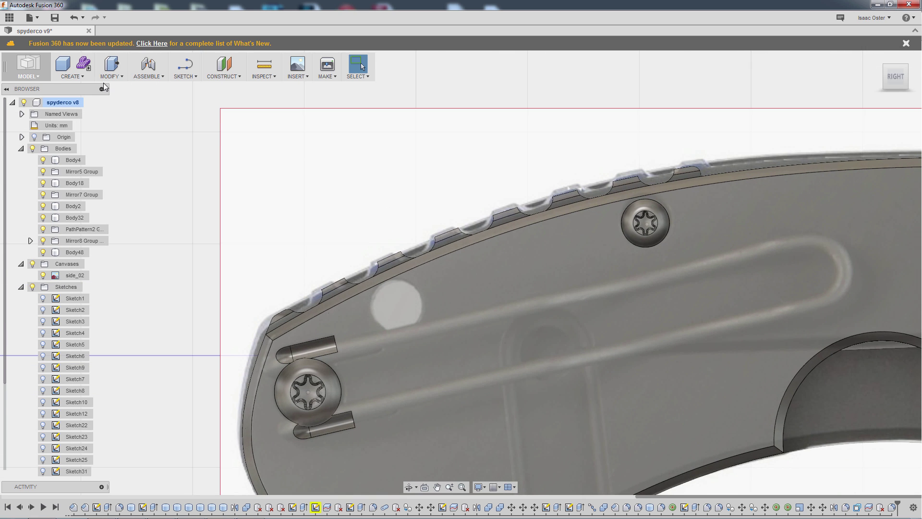
{"action": "left_click", "coordinate": [82, 77]}
{"action": "left_click", "coordinate": [78, 101]}
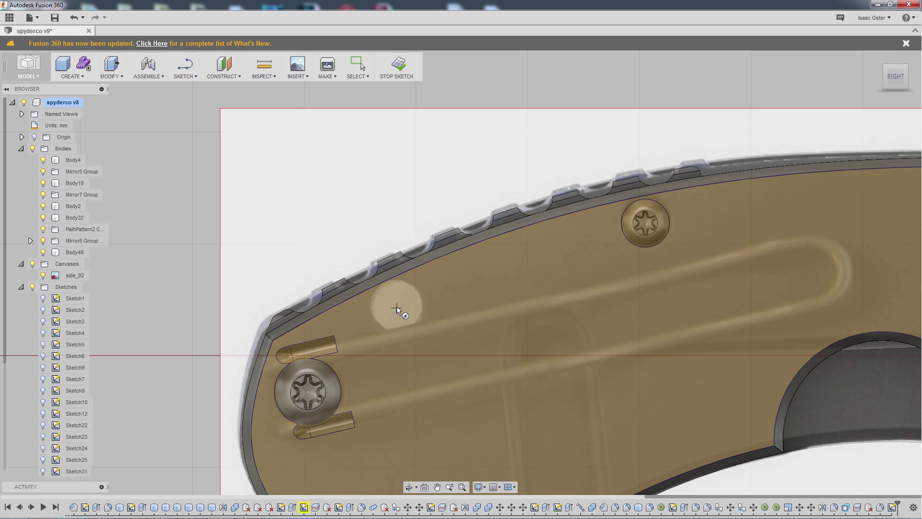
{"action": "left_click", "coordinate": [398, 305]}
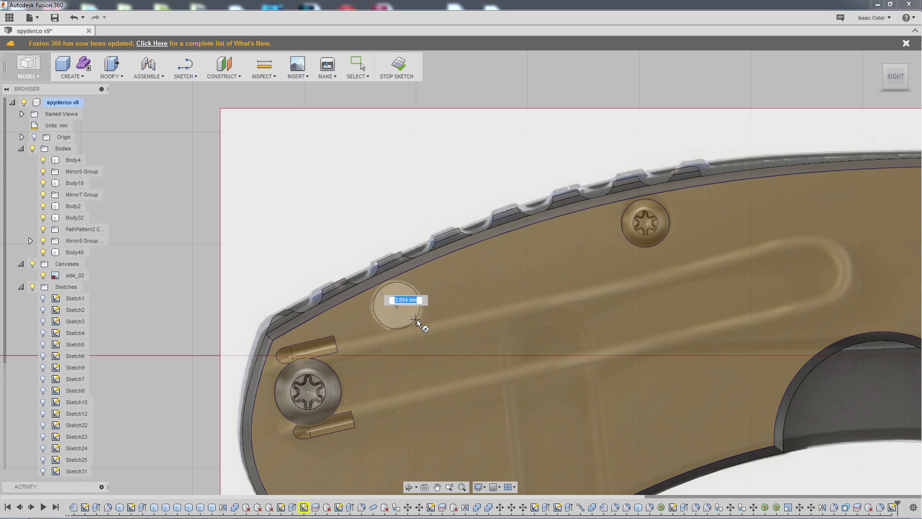
{"action": "left_click", "coordinate": [417, 320]}
- Cut the cylinder through both handle scales with a height of -11 mm
{"action": "middle_click_drag", "start_coordinate": [462, 278], "coordinate": [572, 370], "text": "shift"}
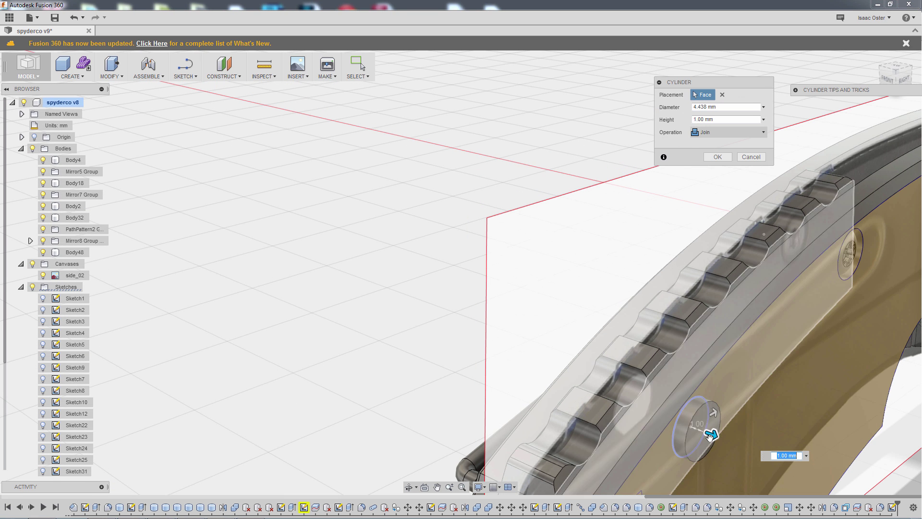
{"action": "left_click_drag", "start_coordinate": [712, 435], "coordinate": [669, 419]}
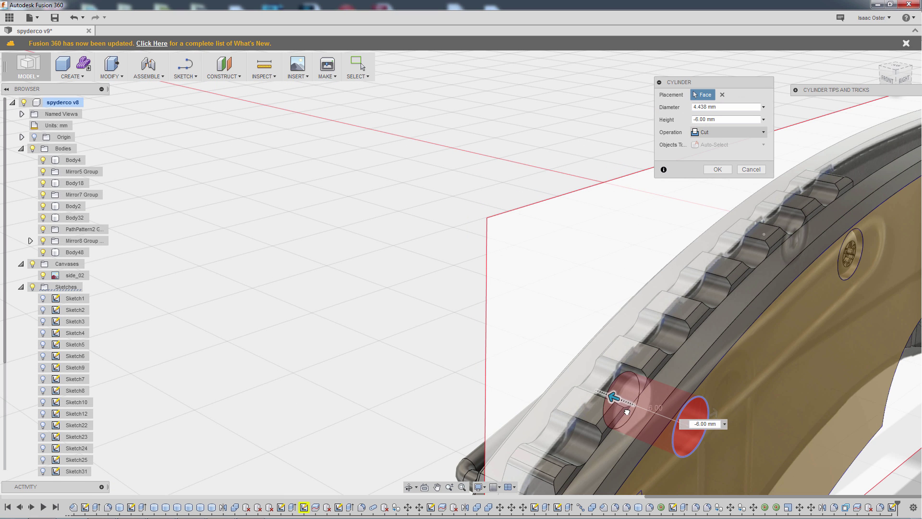
{"action": "middle_click_drag", "start_coordinate": [627, 412], "coordinate": [694, 339], "text": "shift"}
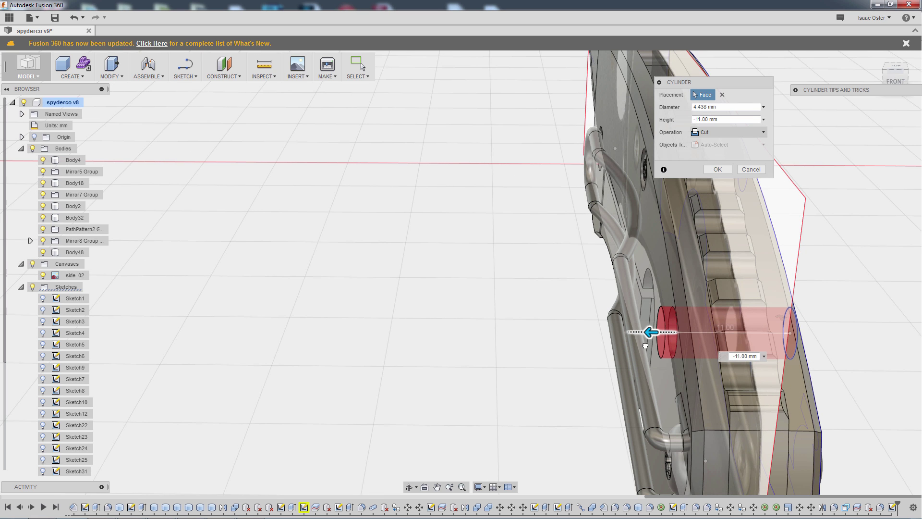
{"action": "left_click", "coordinate": [718, 170]}
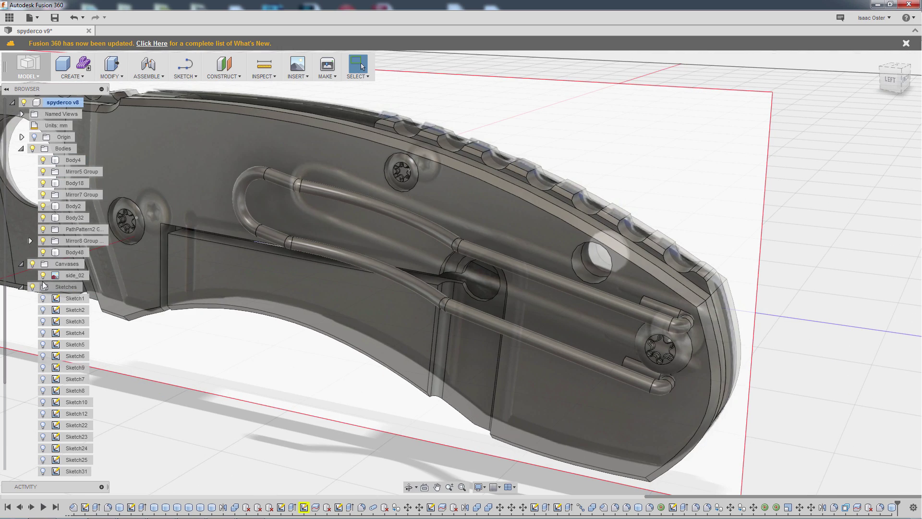
- Hide the reference canvas and review the whole knife from the clip side
{"action": "left_click", "coordinate": [36, 263]}
{"action": "middle_click_drag", "start_coordinate": [788, 253], "coordinate": [625, 374], "text": "shift"}
{"action": "left_click", "coordinate": [475, 300]}
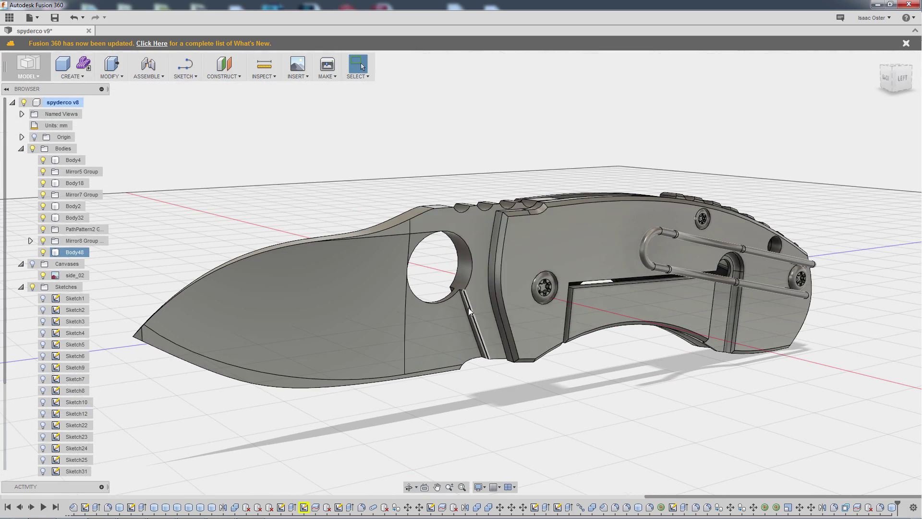
{"action": "middle_click_drag", "start_coordinate": [570, 404], "coordinate": [523, 379], "text": "shift"}
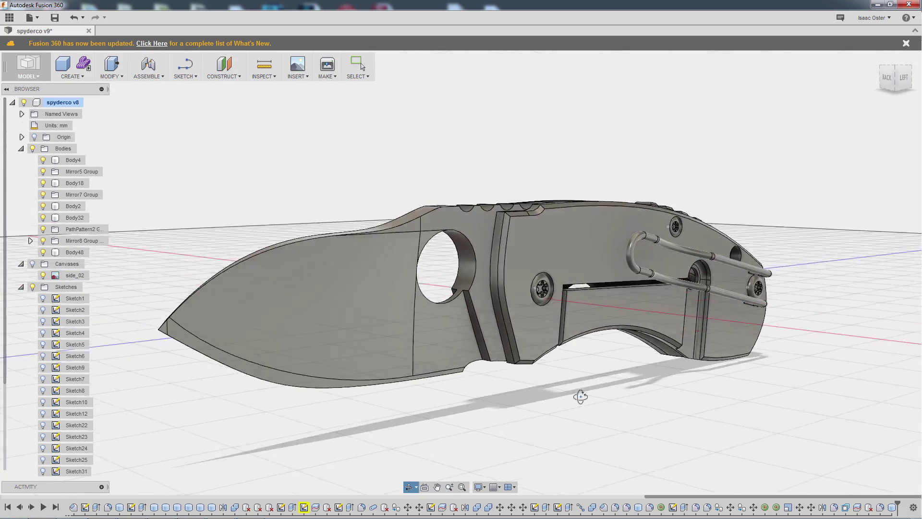